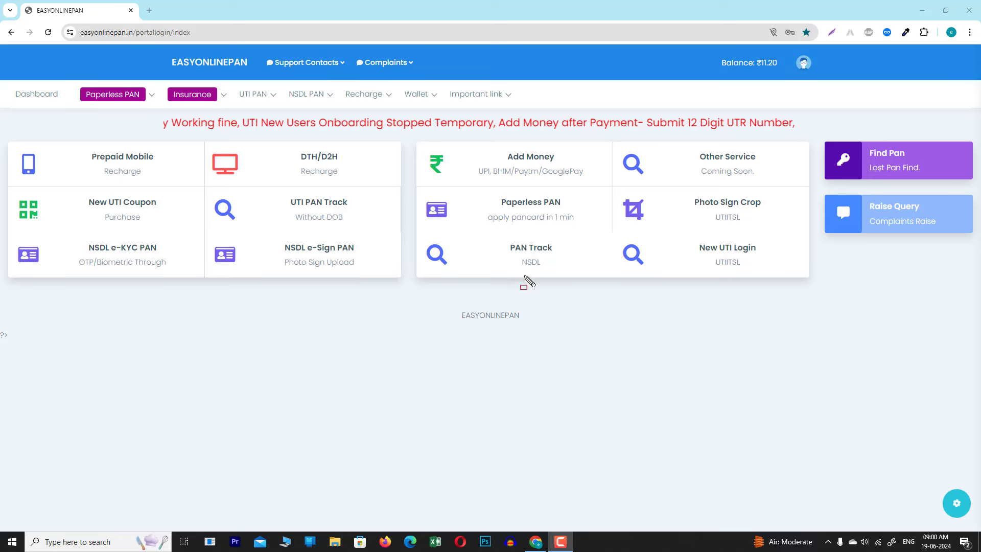
Reveal the Paperless PAN menu listing Paperless New PAN, Paperless Minor Pan, Objection Pan List and Pan History.
mouse_move(413, 188)
mouse_down()
mouse_move(491, 224)
mouse_move(586, 245)
mouse_move(604, 236)
mouse_up()
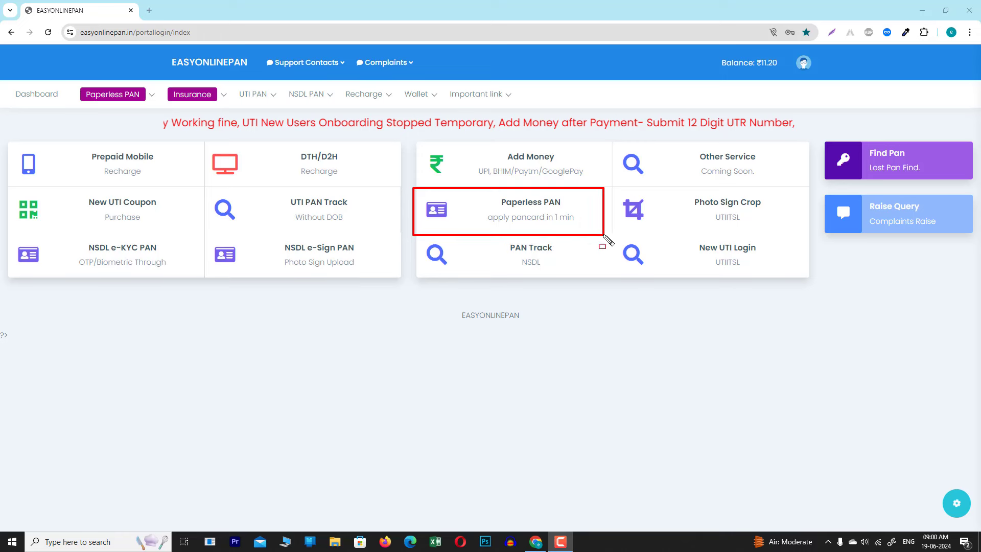
drag(411, 186, 609, 238)
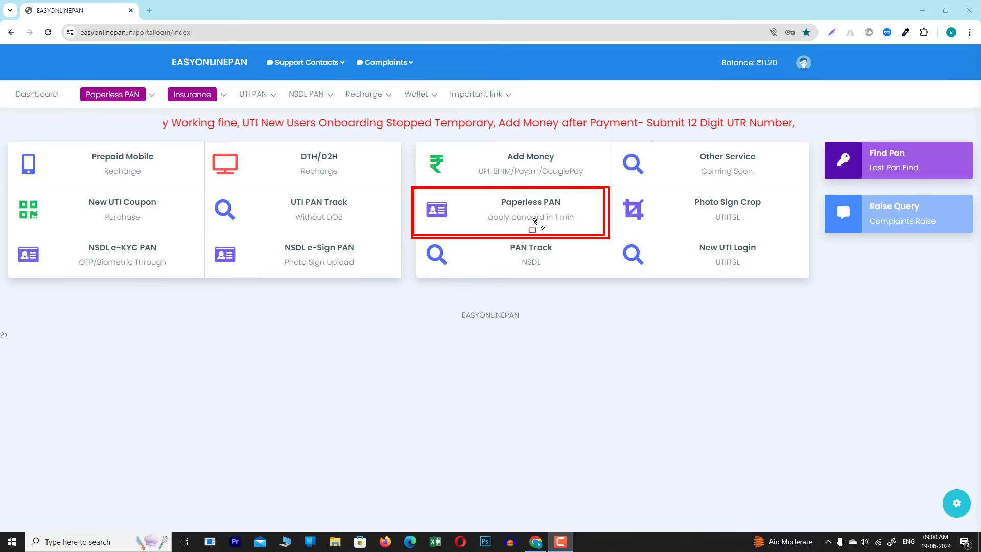
drag(68, 76, 117, 102)
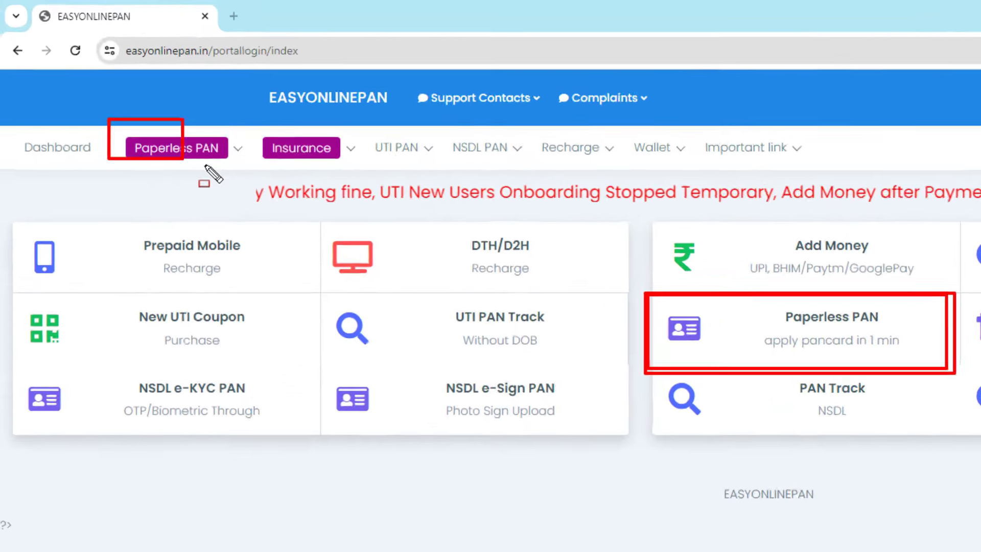
drag(206, 166, 240, 175)
drag(101, 115, 251, 175)
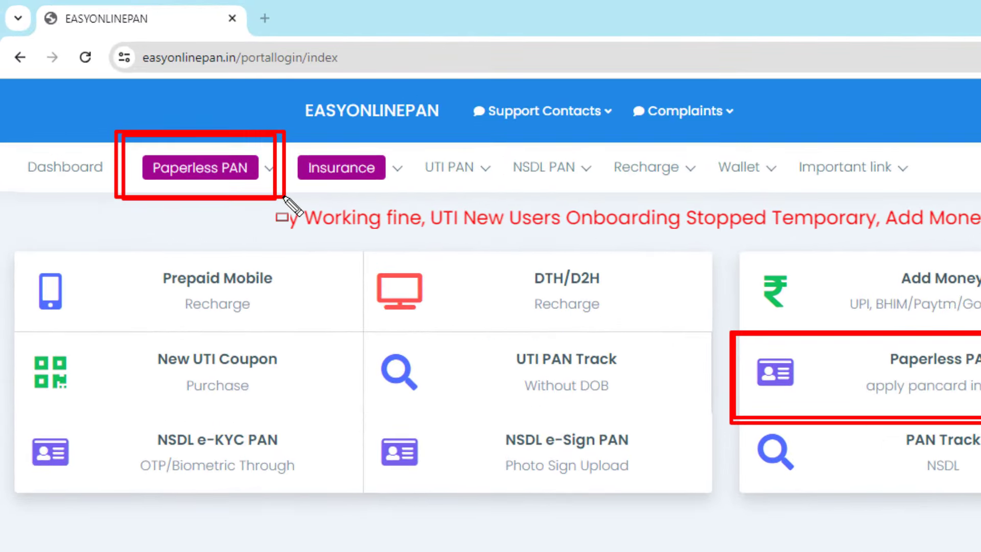
key(e)
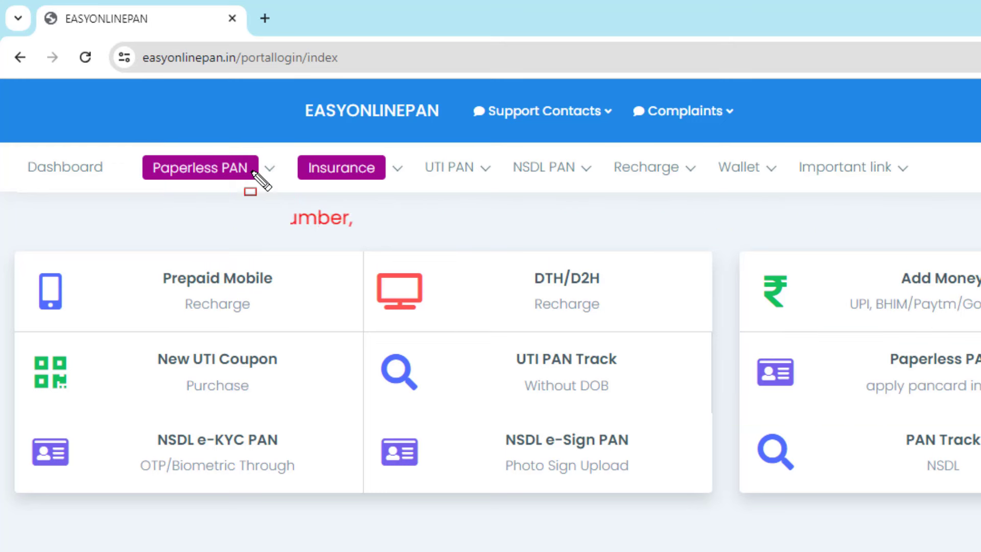
mouse_move(252, 174)
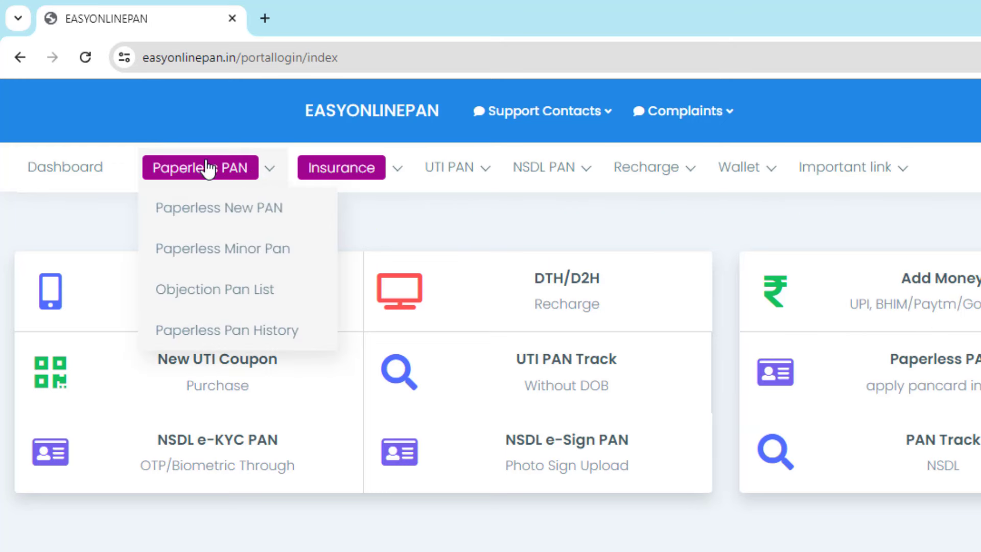
drag(141, 145, 270, 176)
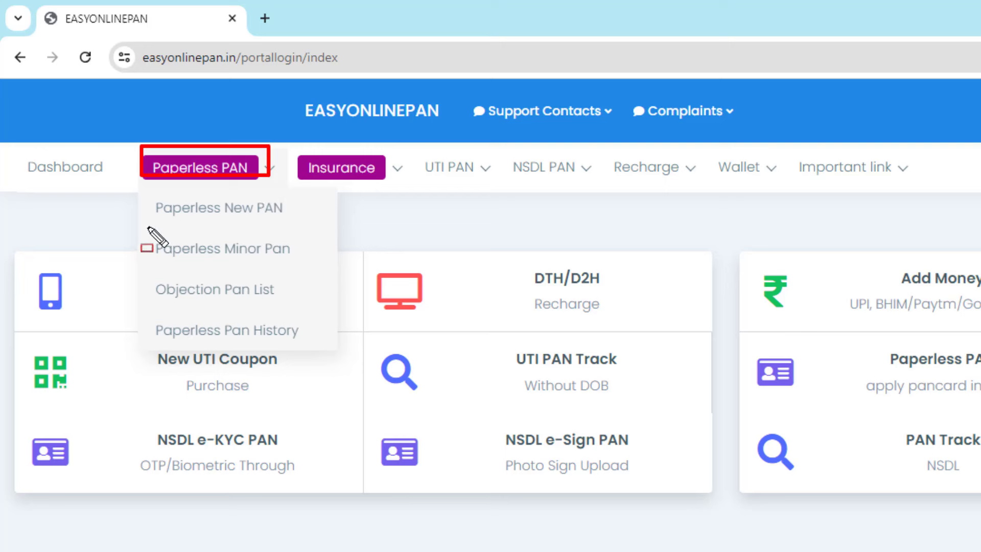
mouse_move(144, 226)
mouse_down()
mouse_move(185, 246)
mouse_move(304, 265)
mouse_up()
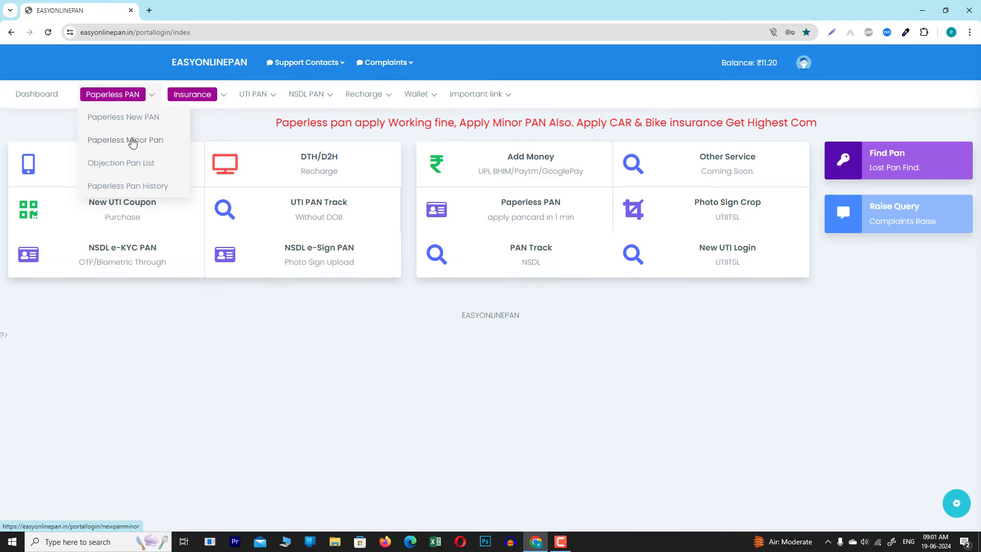
Open the Paperless Minor Pan application form and choose SHRI as the name title.
click(136, 141)
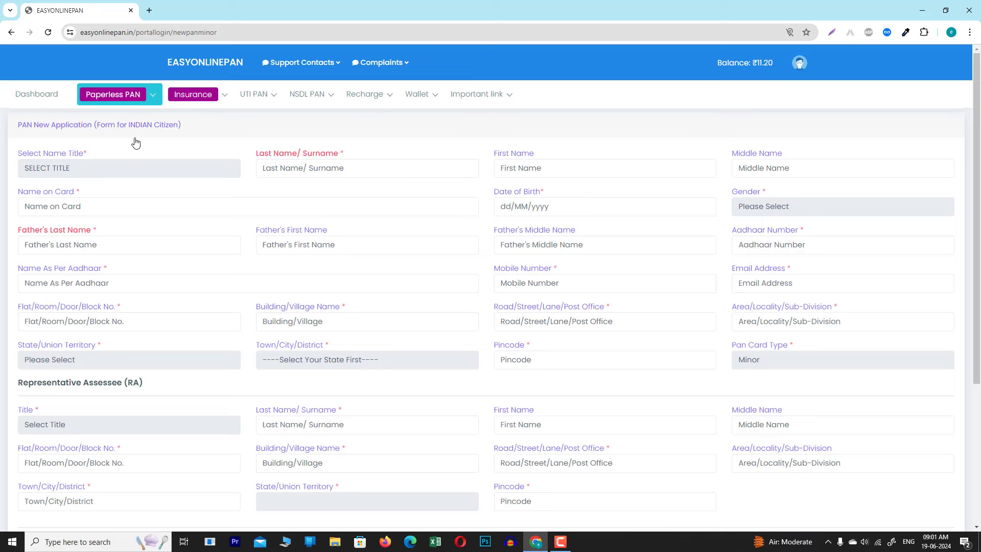
drag(9, 141, 164, 185)
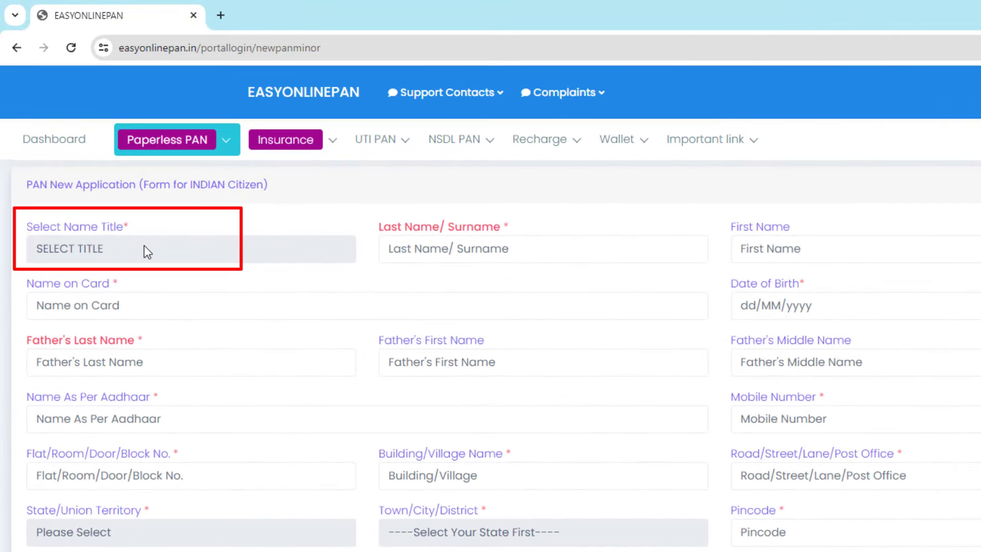
click(145, 249)
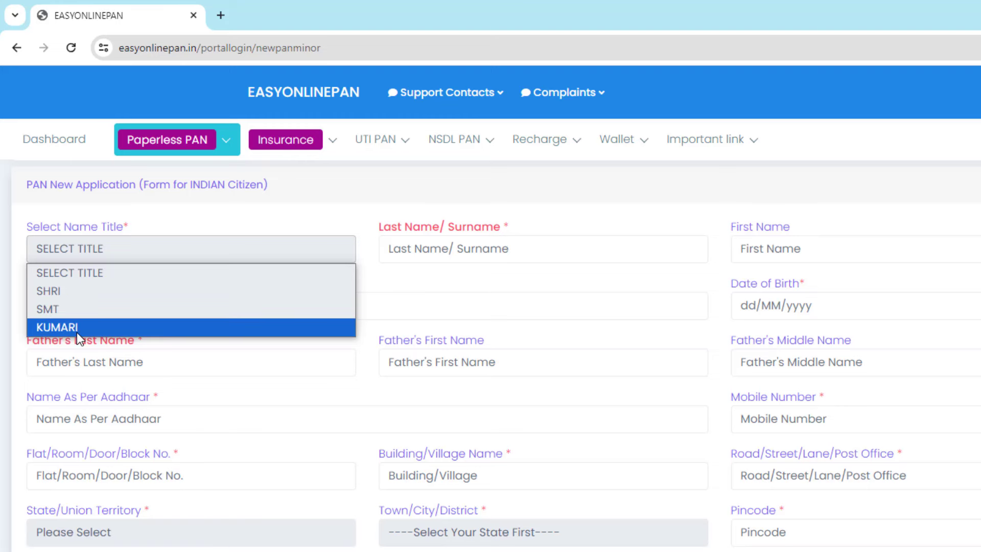
click(47, 291)
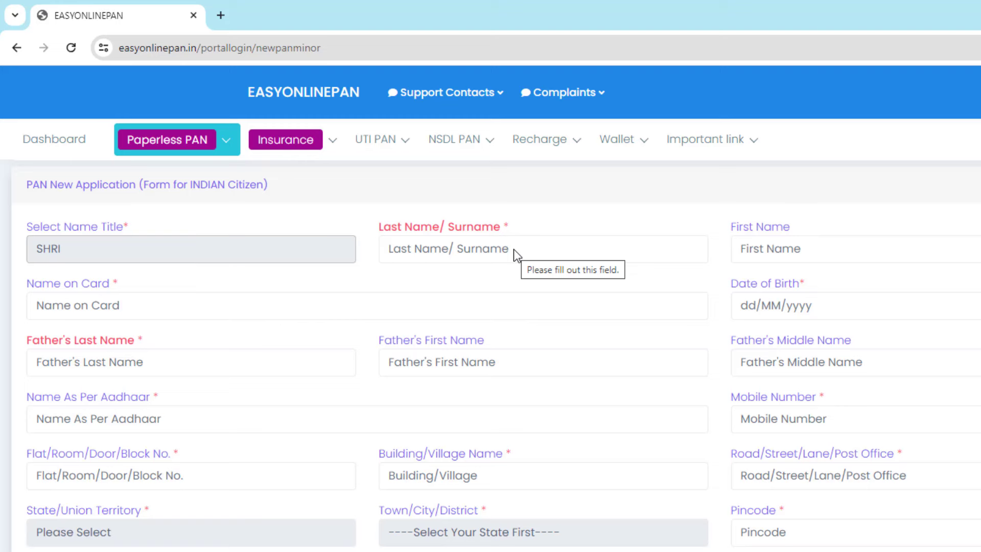
Enter the applicant's surname in capital letters, replacing the lowercase attempt.
click(514, 250)
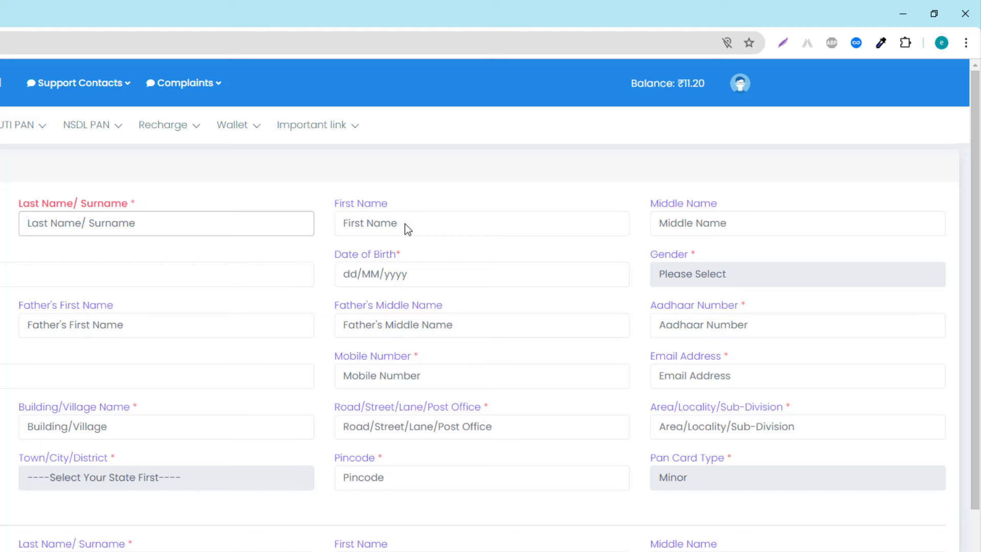
click(405, 224)
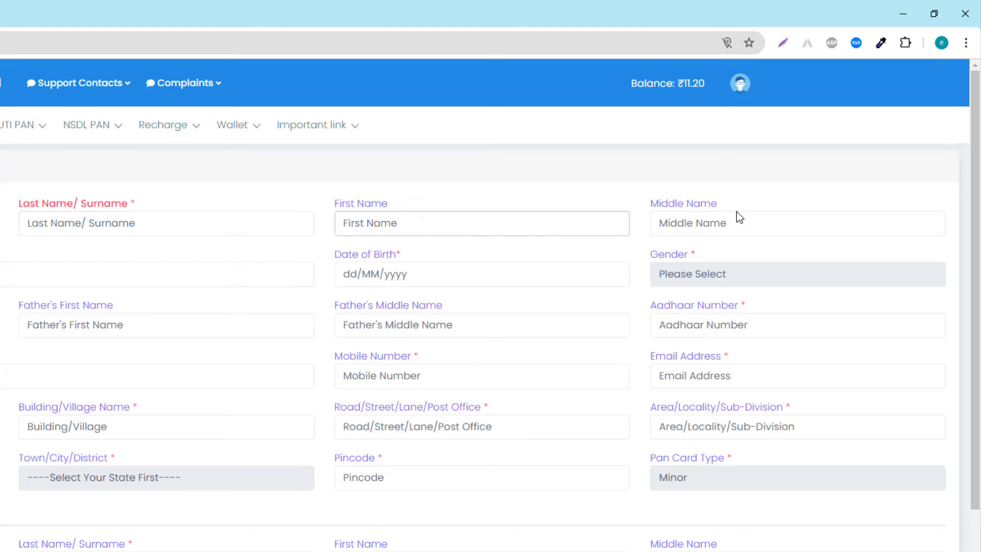
mouse_move(653, 187)
mouse_down()
mouse_move(710, 224)
mouse_move(807, 242)
mouse_up()
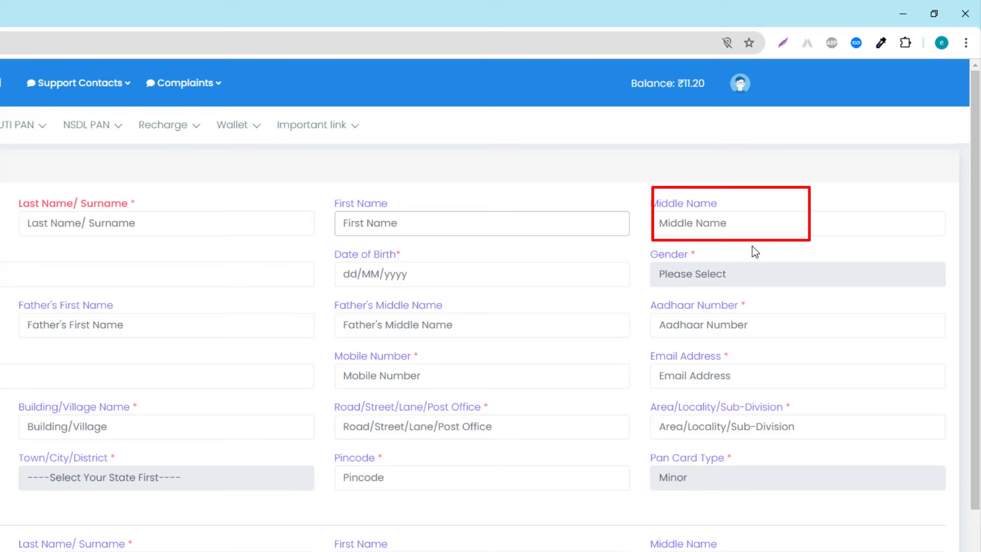
drag(333, 199, 443, 246)
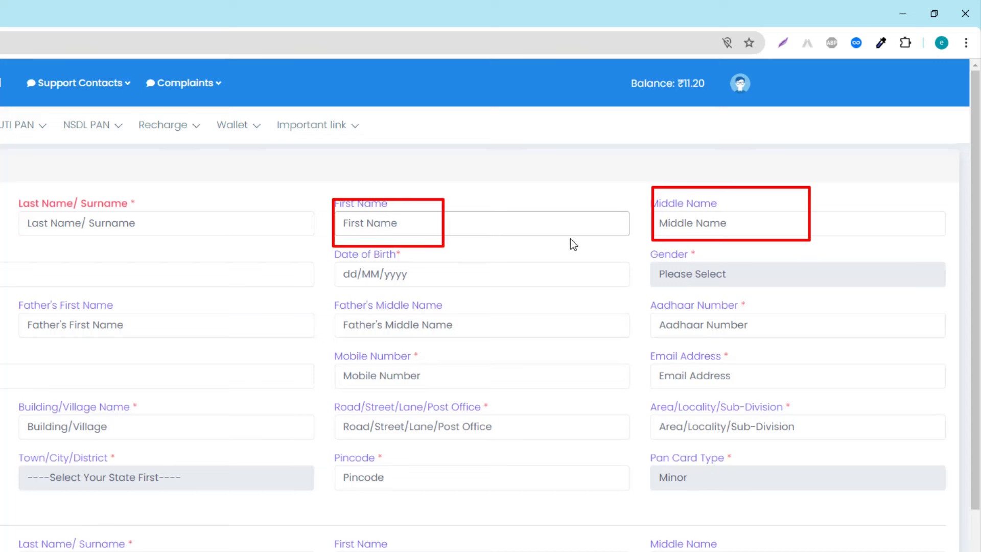
drag(646, 190, 781, 245)
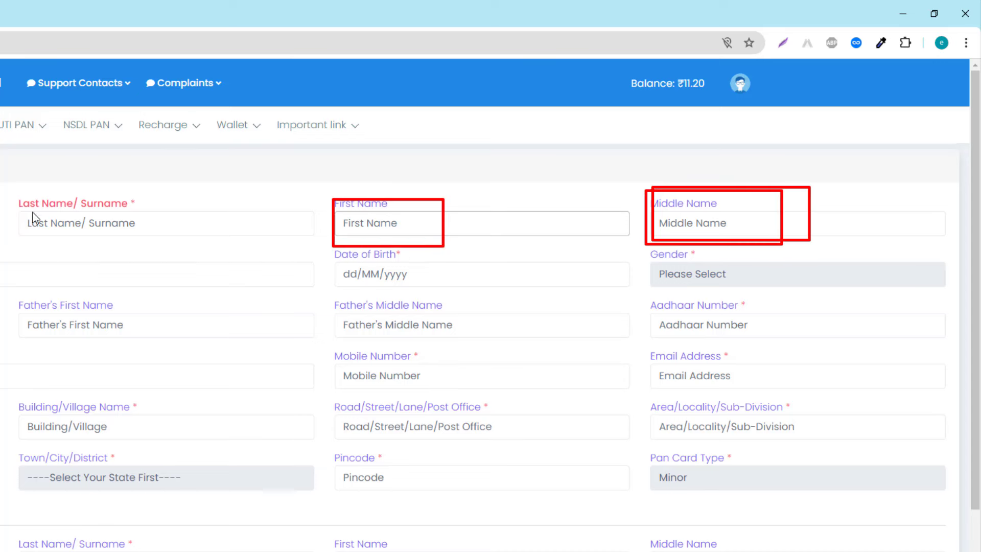
drag(20, 206, 191, 243)
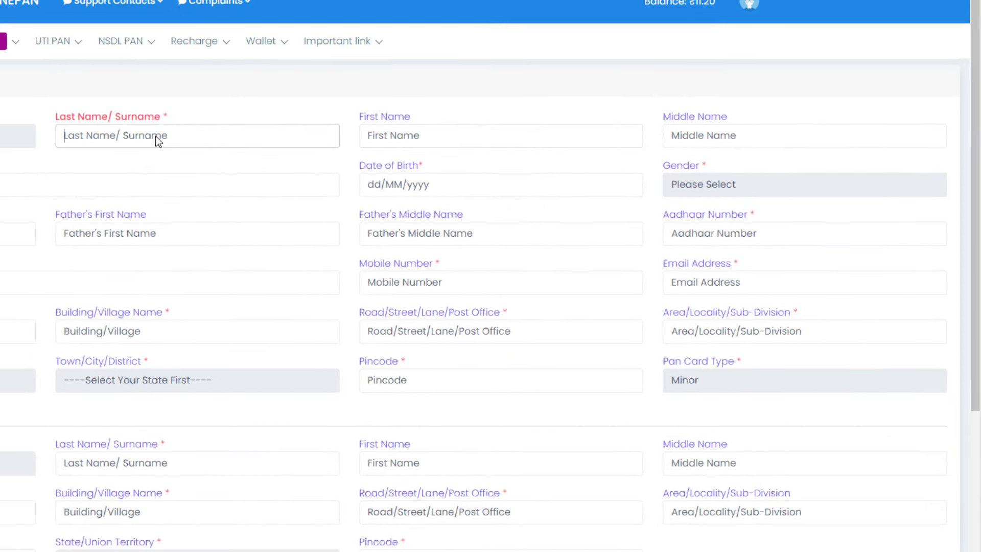
click(122, 224)
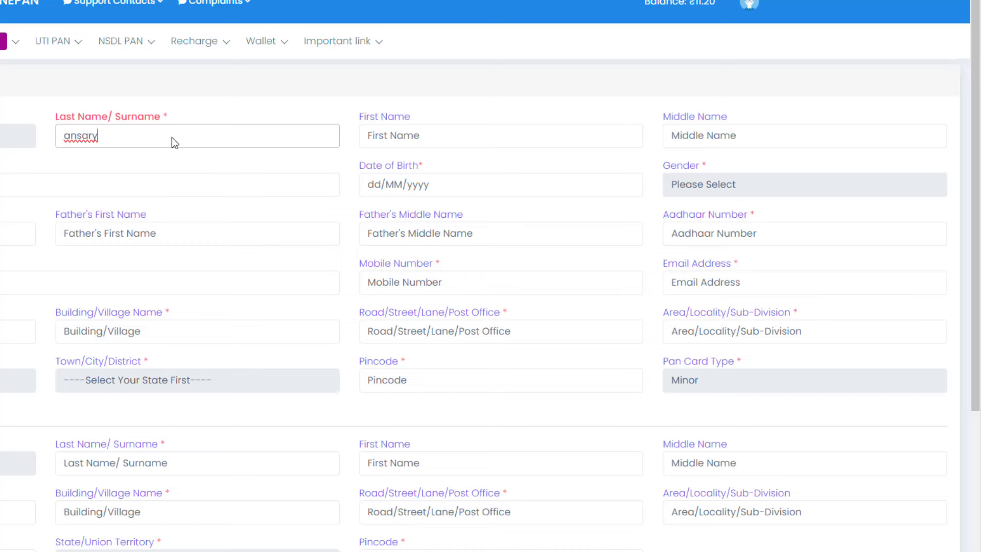
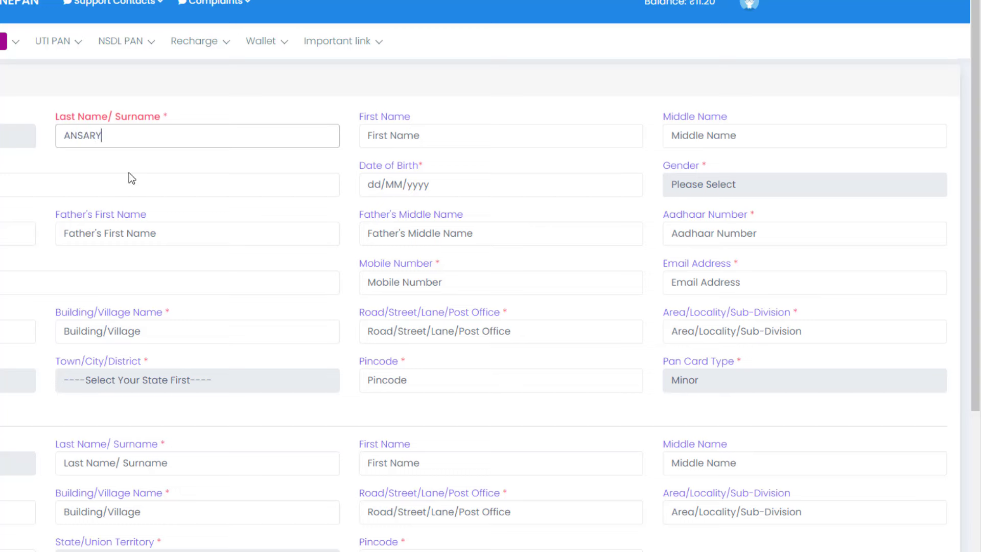
Enter the applicant's first name in capitals.
click(409, 139)
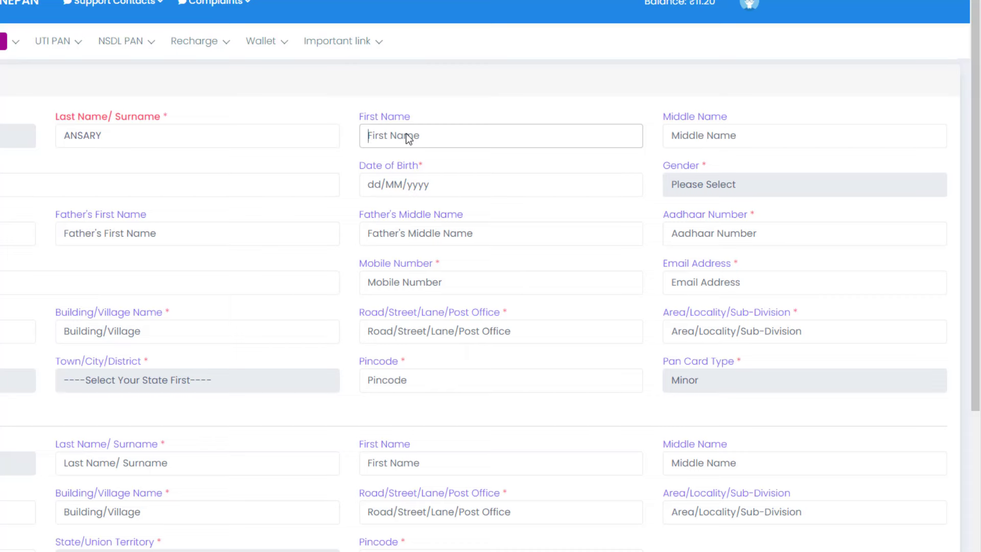
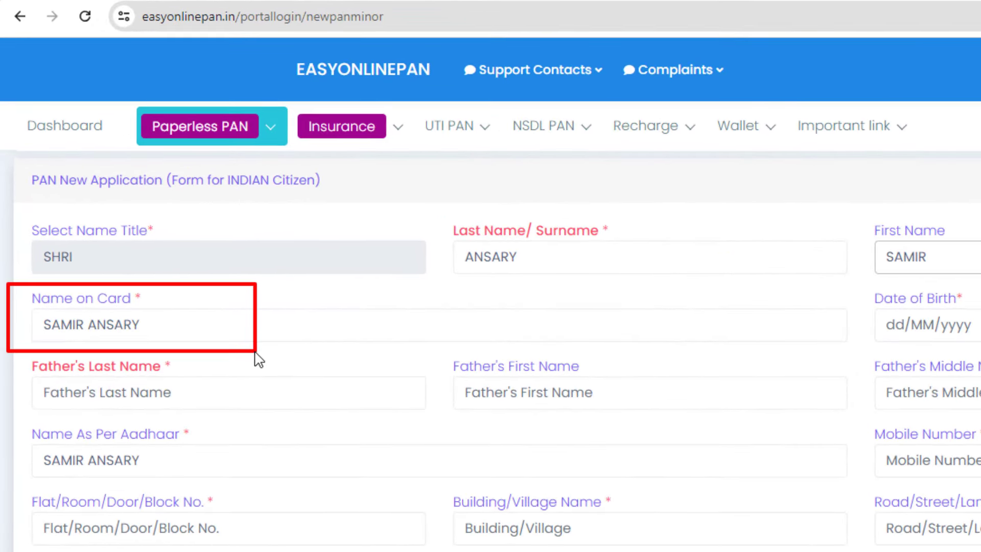
drag(31, 304, 194, 353)
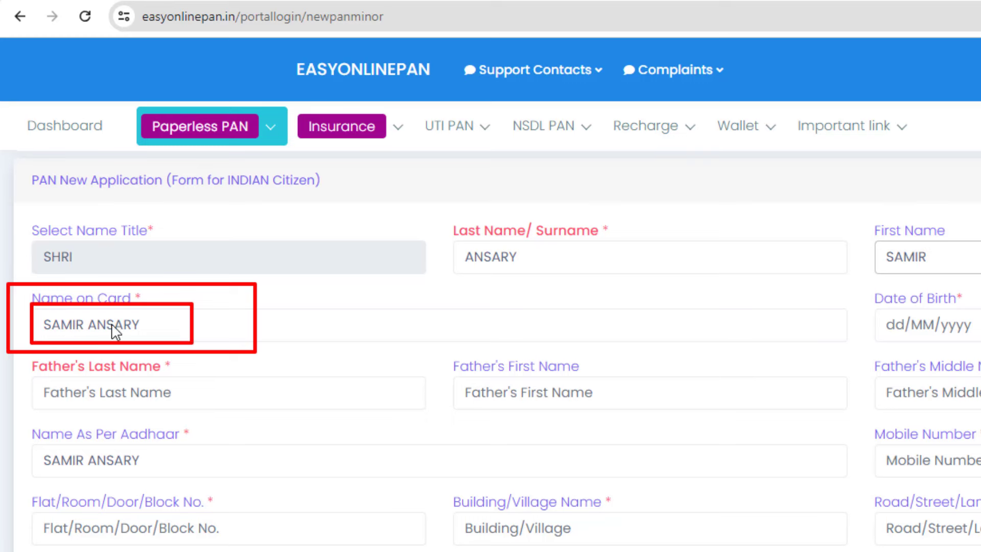
key(Escape)
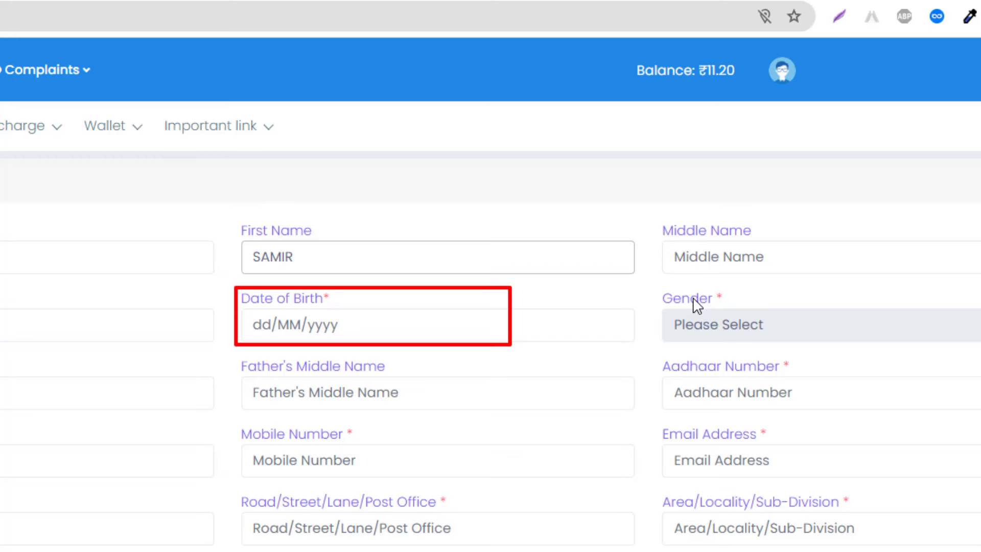
Set the gender to Male and enter the father's surname in capitals.
click(721, 325)
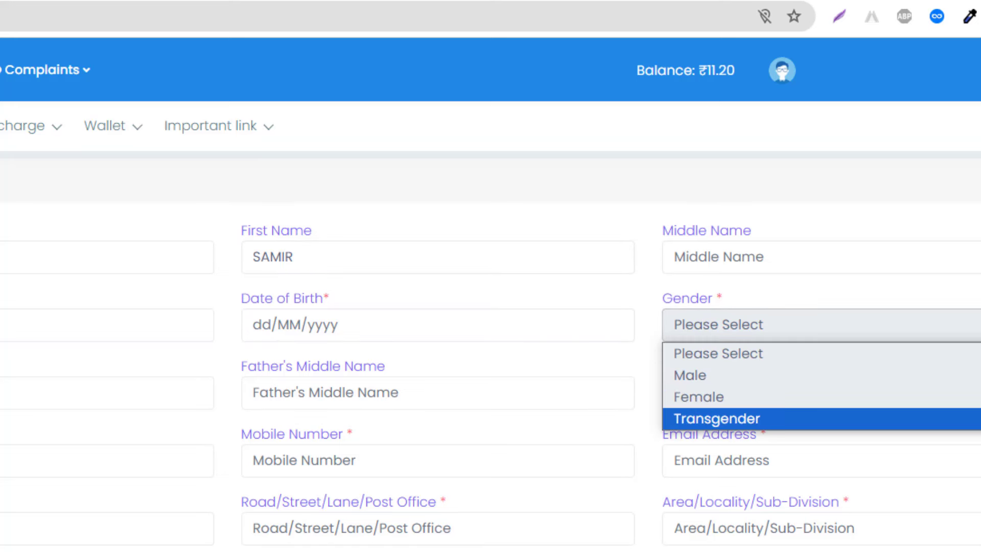
click(701, 376)
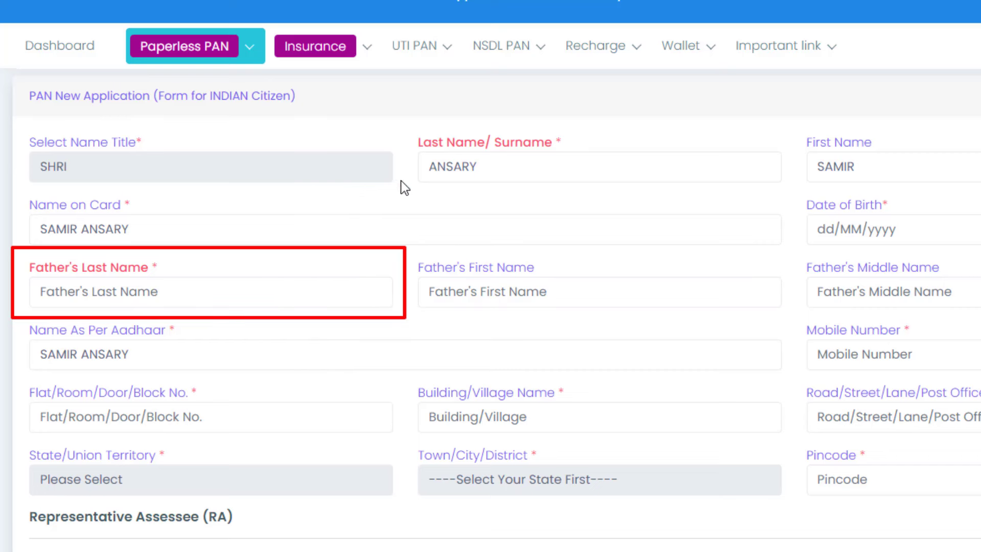
click(165, 291)
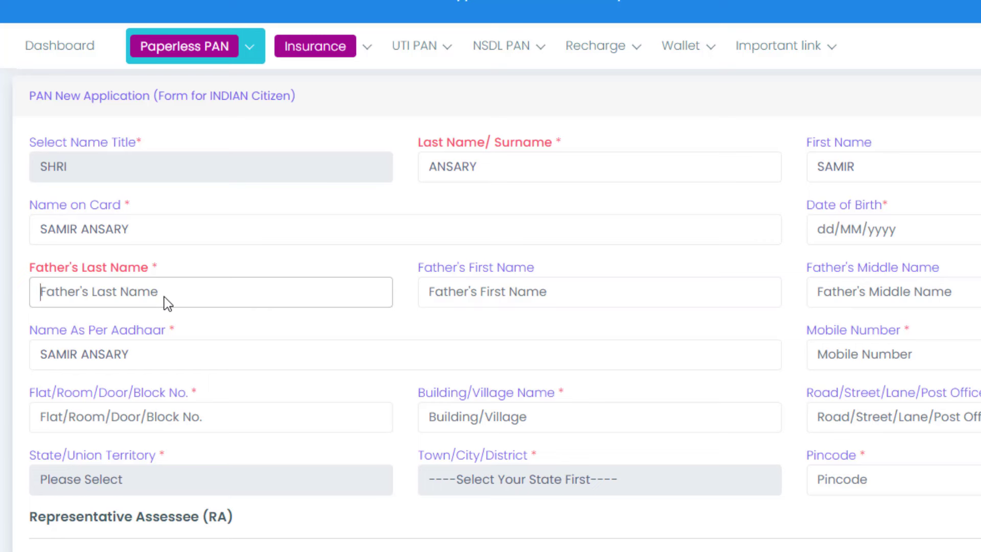
text(ANSARY)
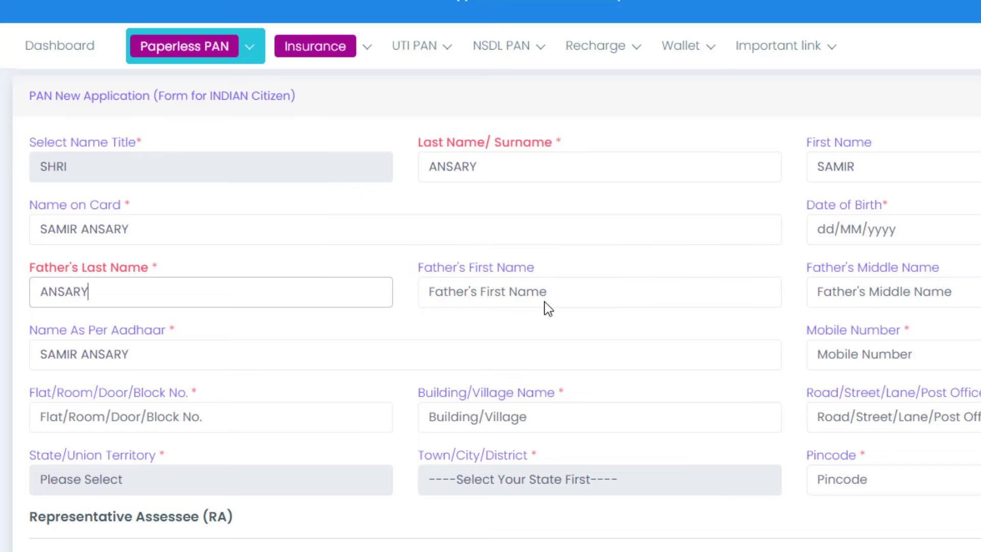
click(489, 292)
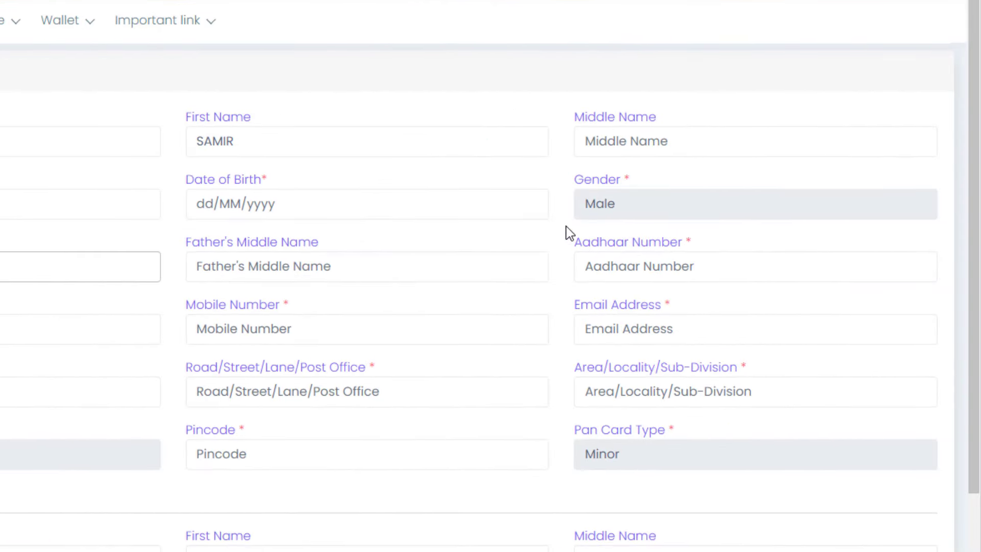
Enter the masked Aadhaar number XXXXXXXXXXXX.
drag(567, 226, 892, 295)
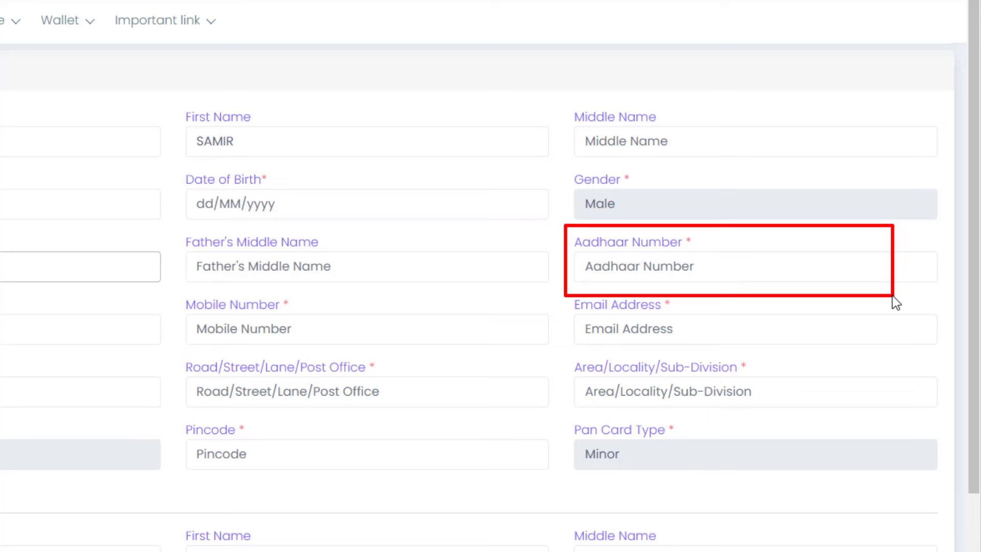
click(704, 267)
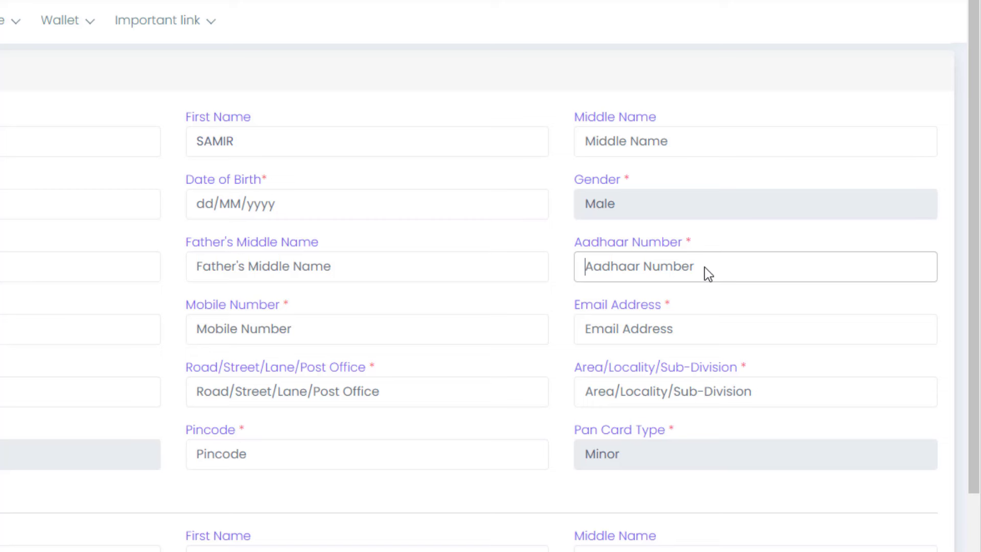
text(XXXXXXX)
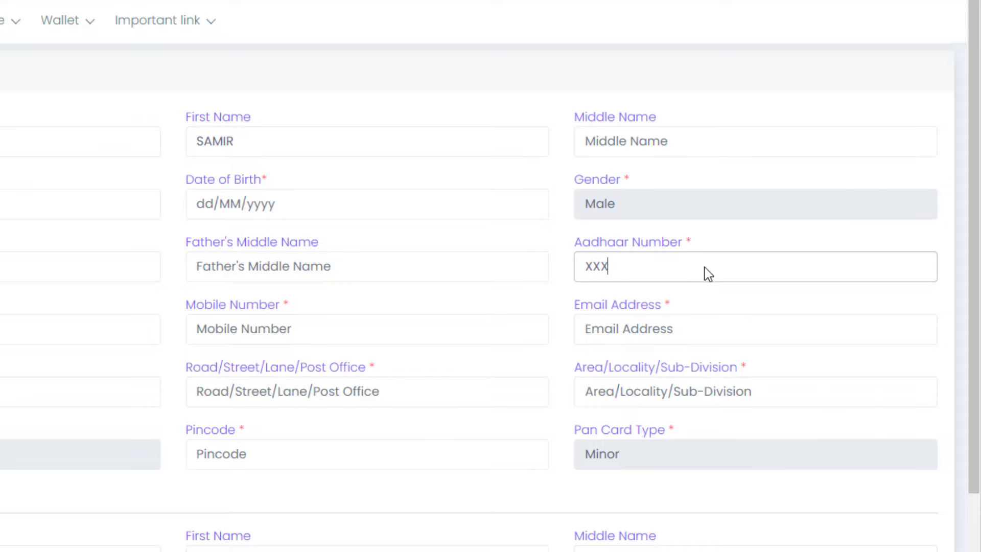
text(XXXXX)
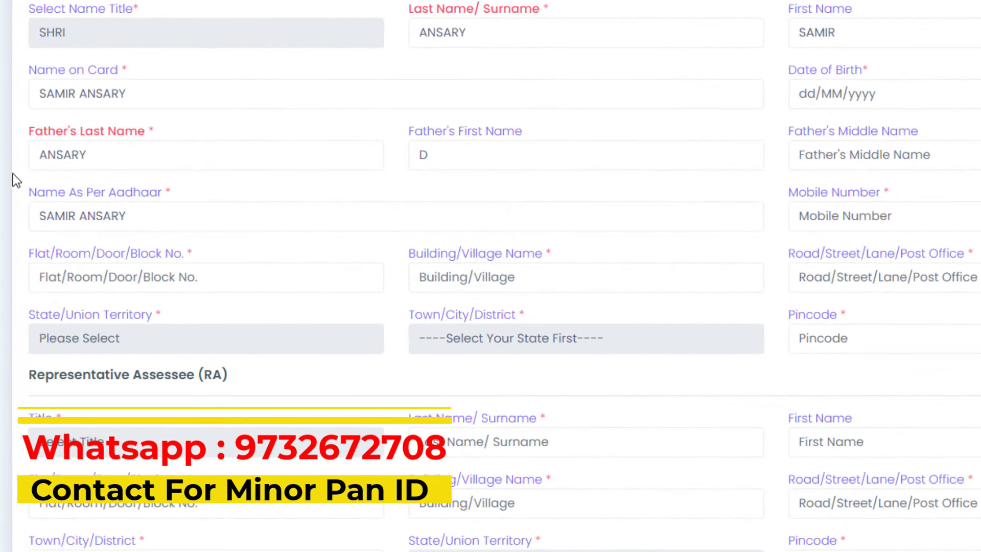
Replace the Name As Per Aadhaar with the placeholder XXXXXXXXX.
mouse_move(10, 172)
mouse_down()
mouse_move(105, 213)
mouse_move(259, 237)
mouse_up()
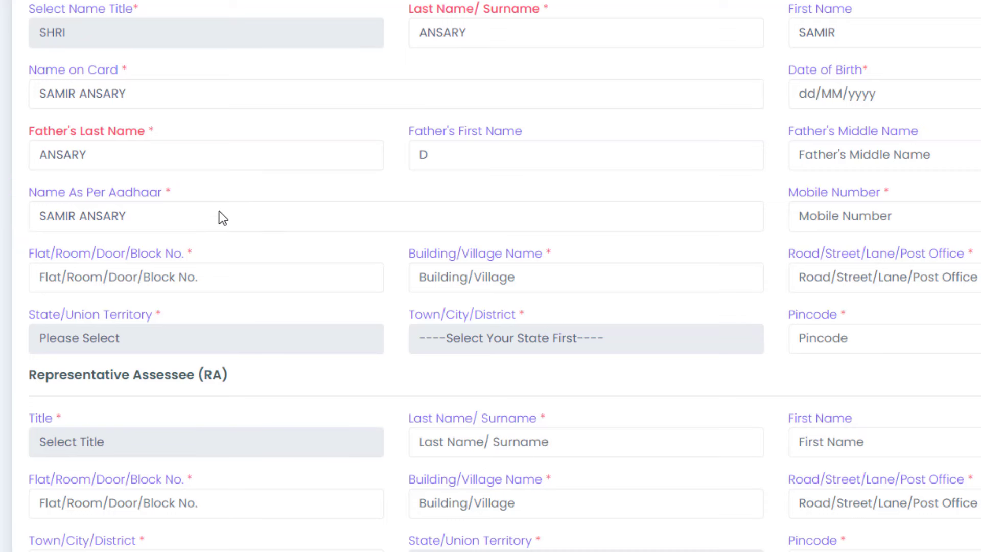
click(182, 211)
drag(174, 219, 8, 213)
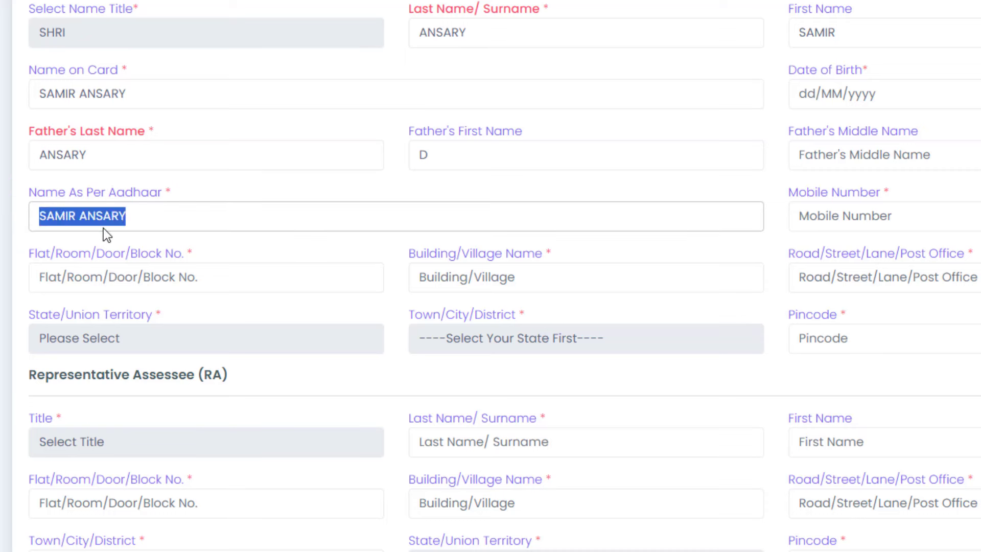
text(DFGDG)
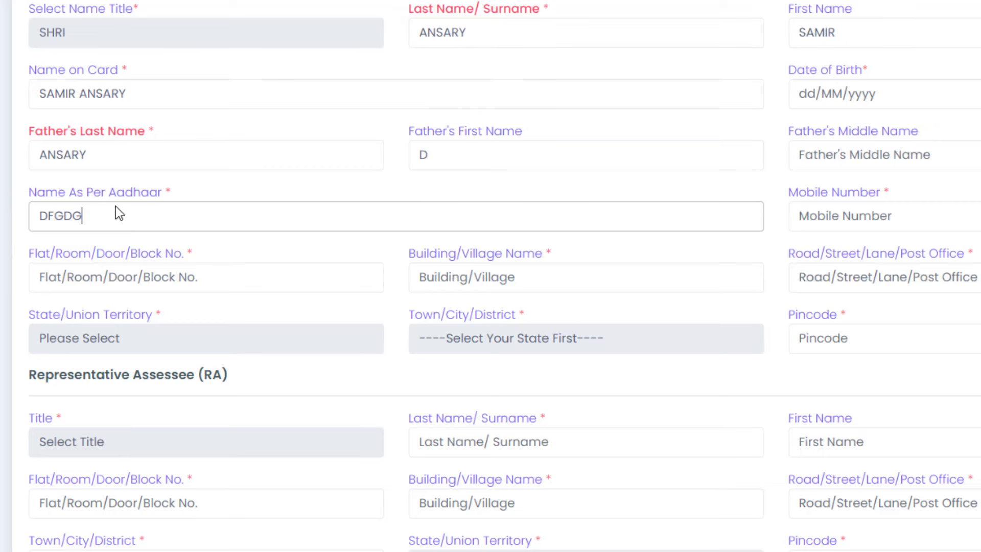
key(BackSpace)
key(BackSpace)
key(BackSpace)
key(BackSpace)
key(BackSpace)
text(XXXXXXXXXXXX)
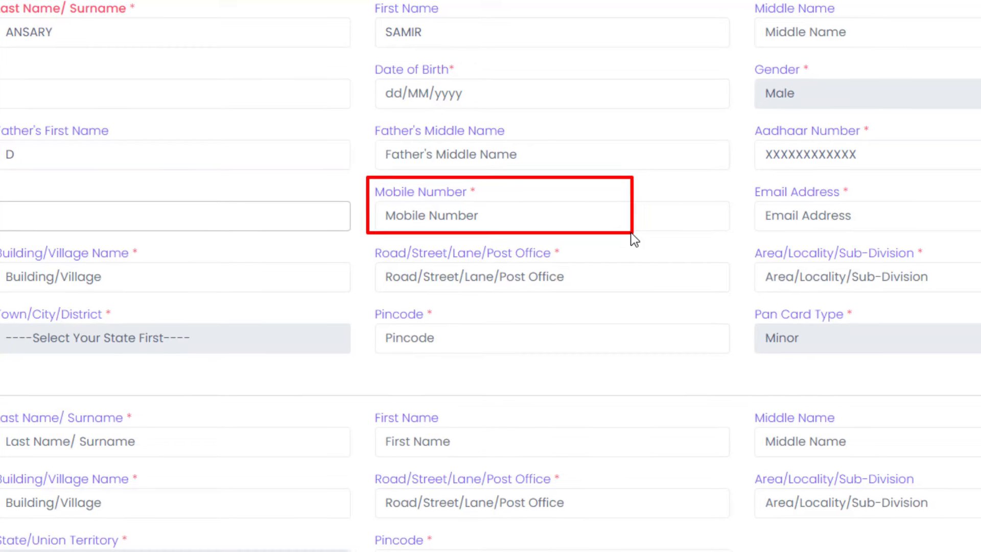
Enter PARA NAME as the Flat/Room/Door/Block No.
drag(631, 196, 836, 240)
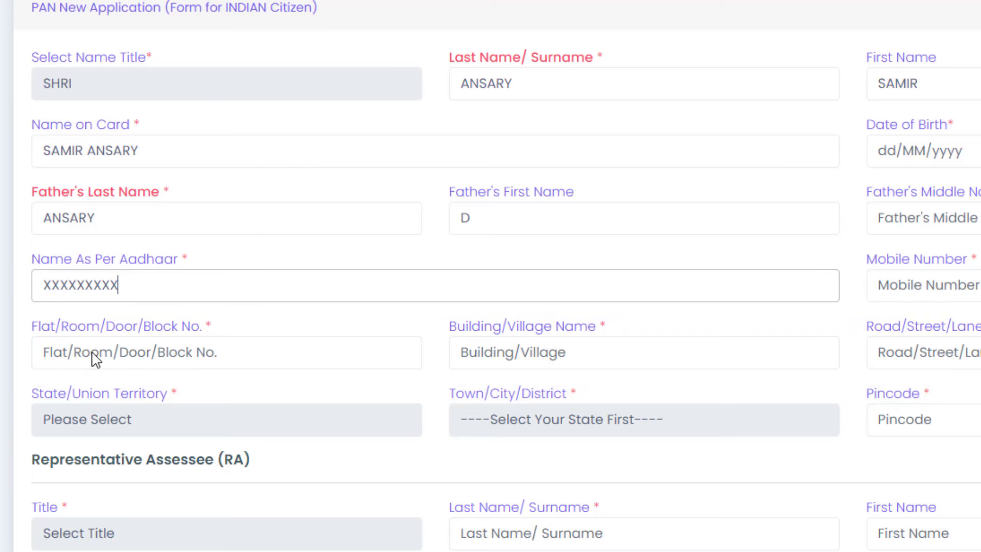
click(115, 355)
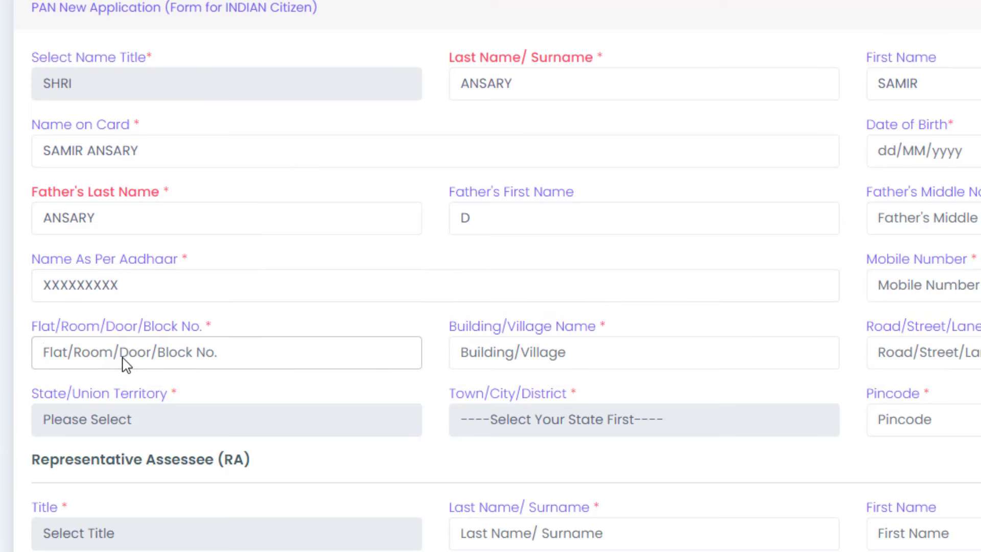
text(PARA)
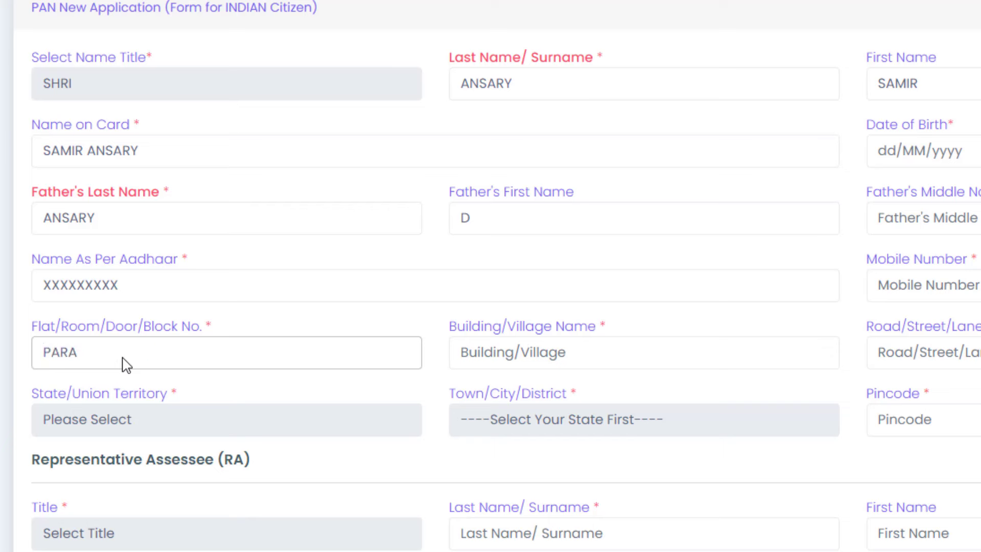
text( NAME)
triple_click(68, 358)
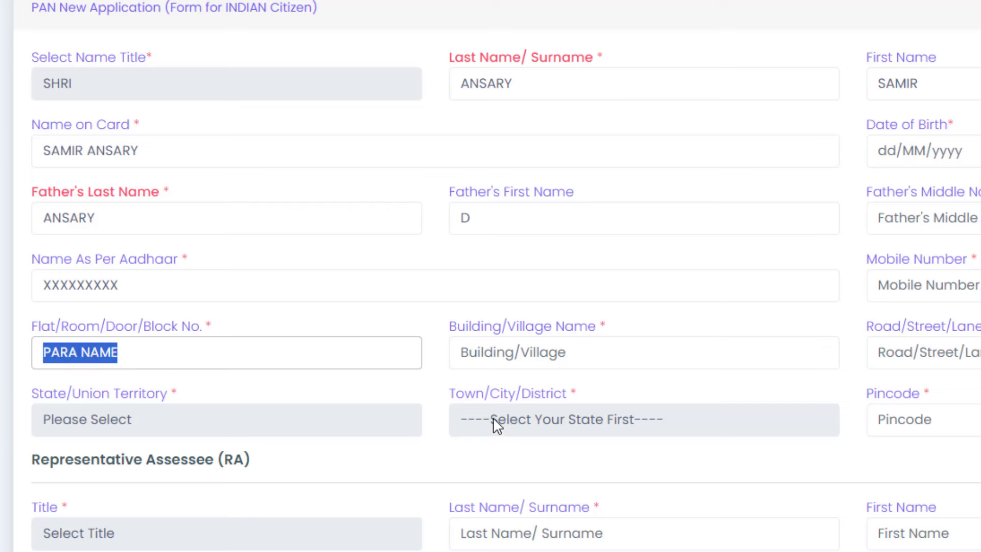
Enter GRAMER NAME as the Building/Village Name.
mouse_move(434, 302)
mouse_down()
mouse_move(504, 339)
mouse_move(712, 385)
mouse_move(786, 381)
mouse_up()
click(588, 354)
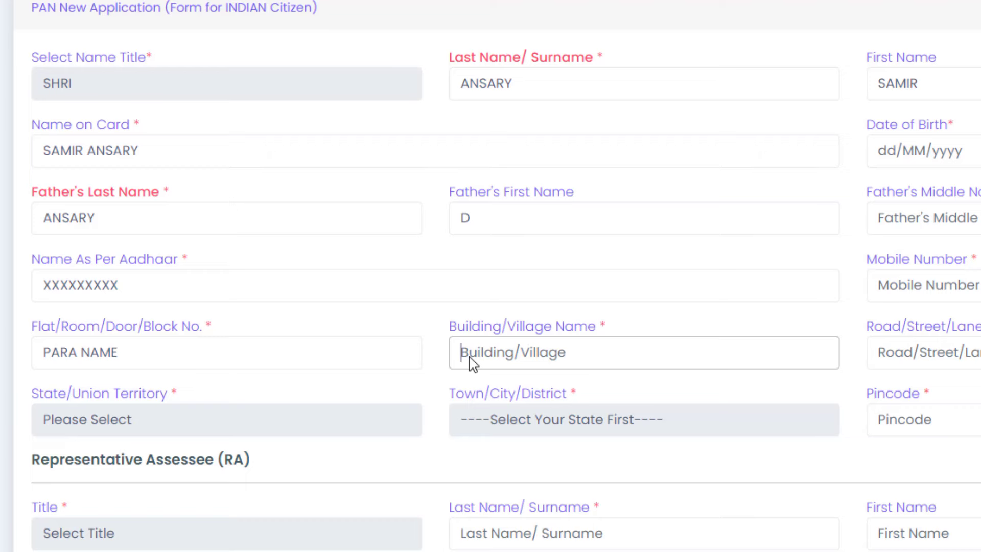
text(GRAMER NAME)
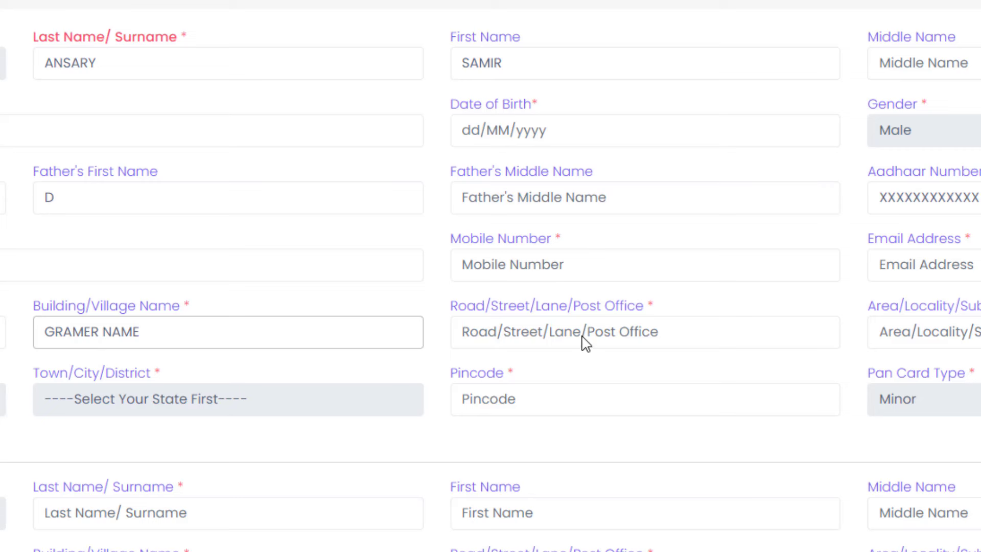
drag(532, 325, 815, 373)
key(Escape)
Enter POST NAME as the Road/Street/Lane/Post Office.
click(511, 338)
text(POST )
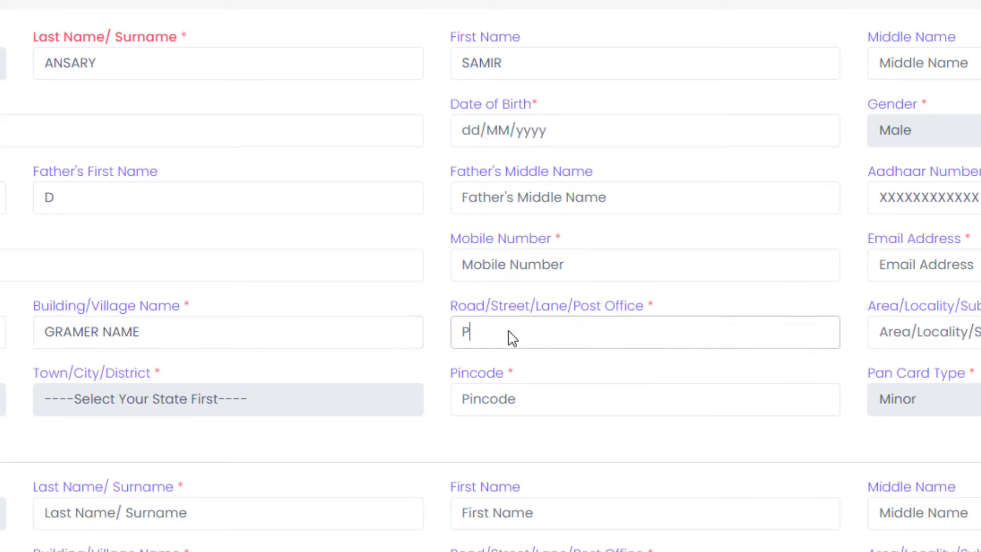
text(NAME)
drag(565, 338, 466, 342)
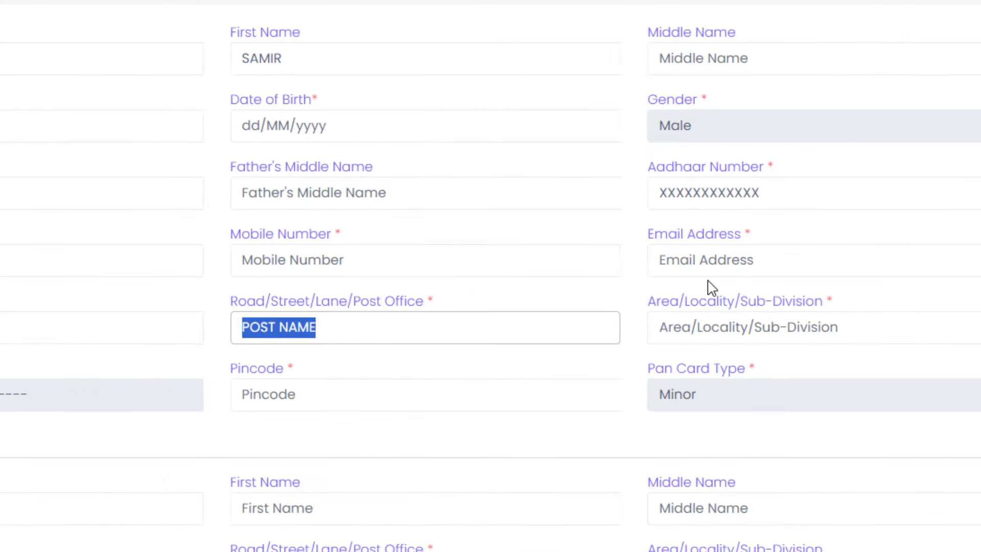
mouse_move(543, 281)
mouse_down()
mouse_move(653, 324)
mouse_move(795, 352)
mouse_up()
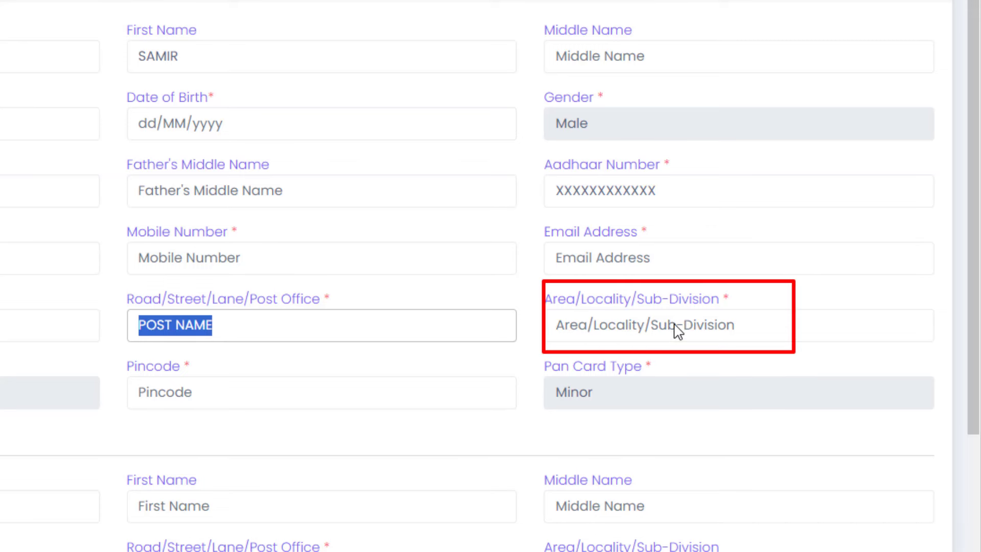
click(643, 330)
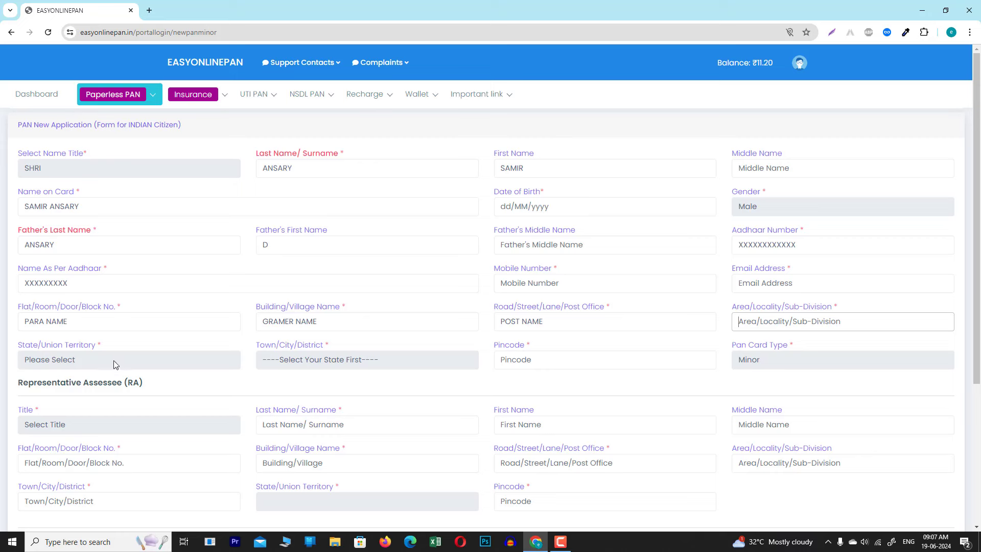
Choose WEST BENGAL as the state and NADIA as the town/city/district.
mouse_move(5, 332)
mouse_down()
mouse_move(66, 354)
mouse_move(244, 381)
mouse_up()
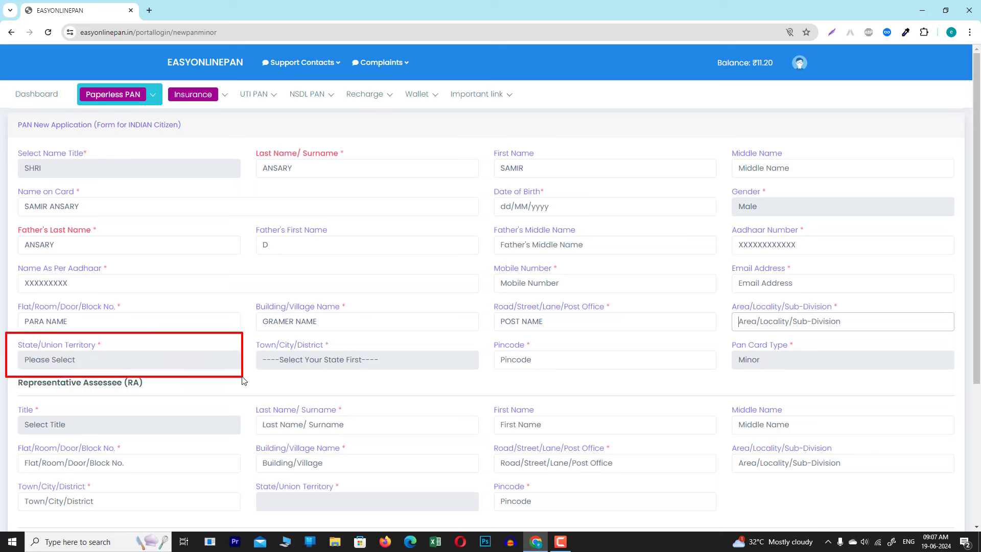
click(161, 359)
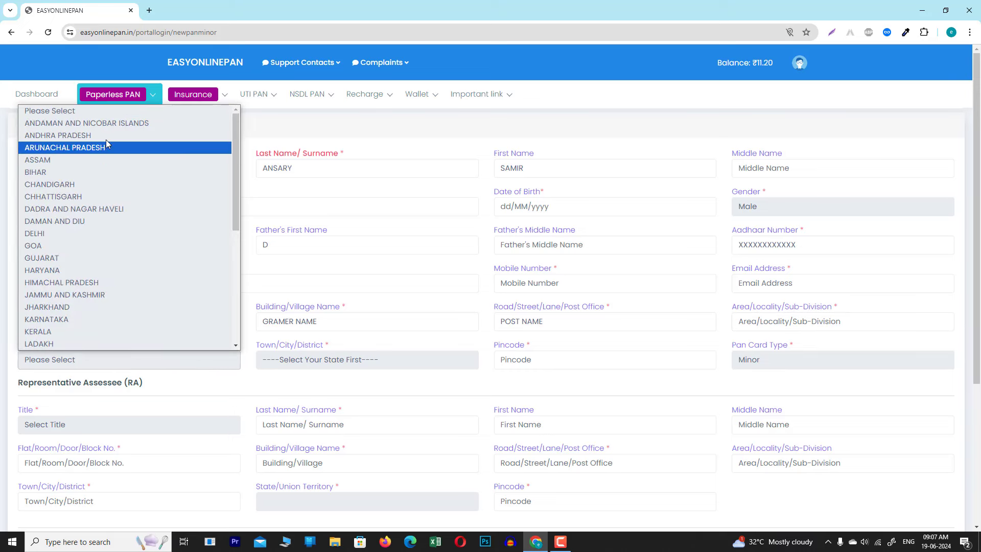
scroll(163, 235, down, 5)
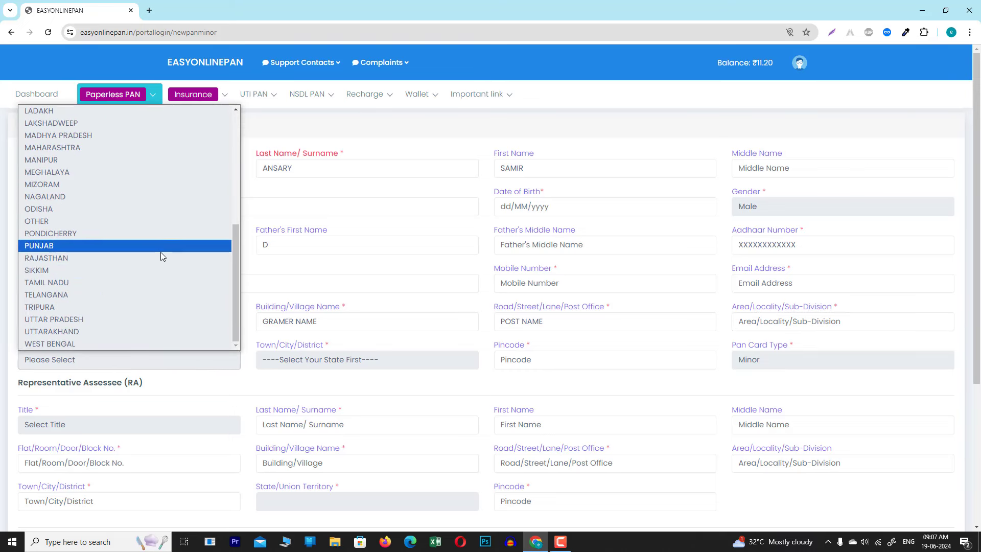
click(70, 344)
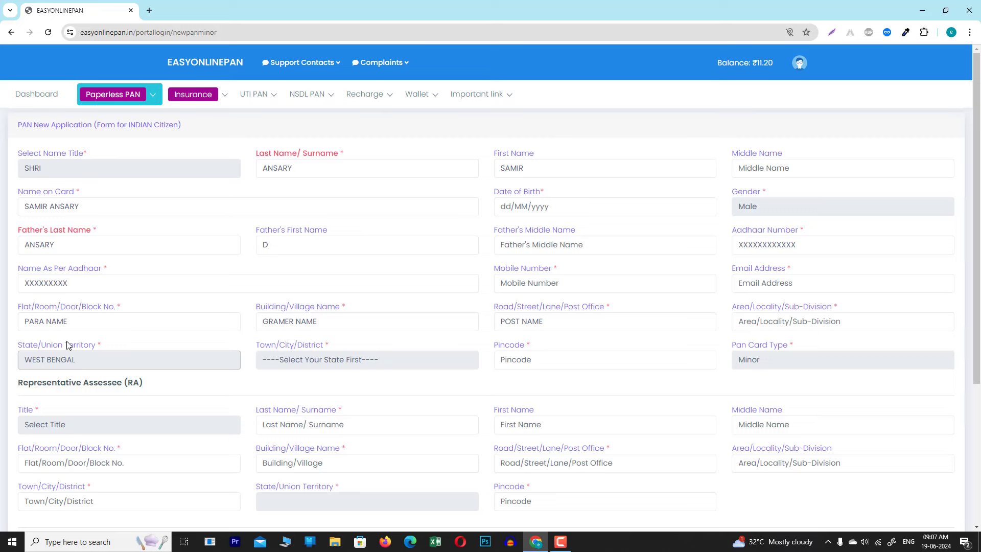
drag(252, 338, 455, 382)
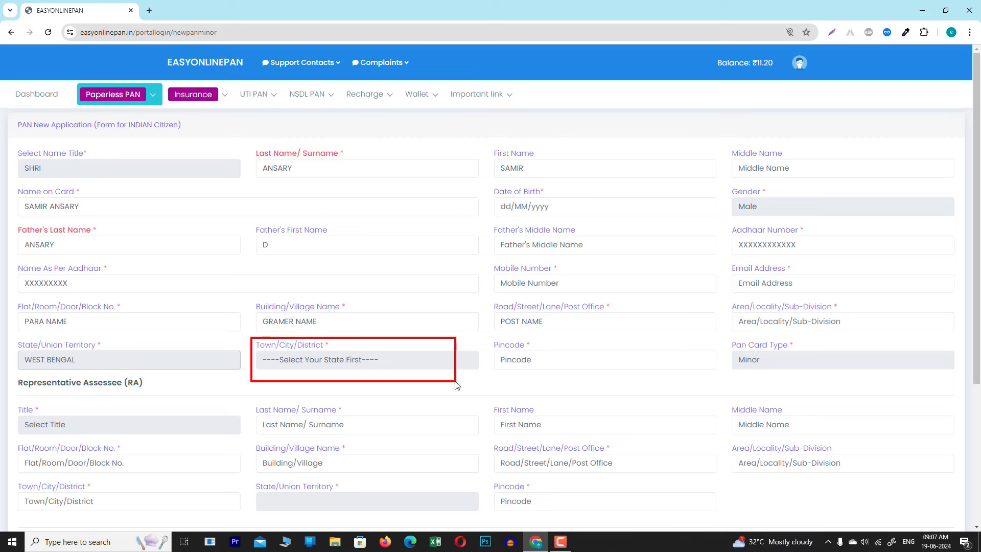
click(391, 360)
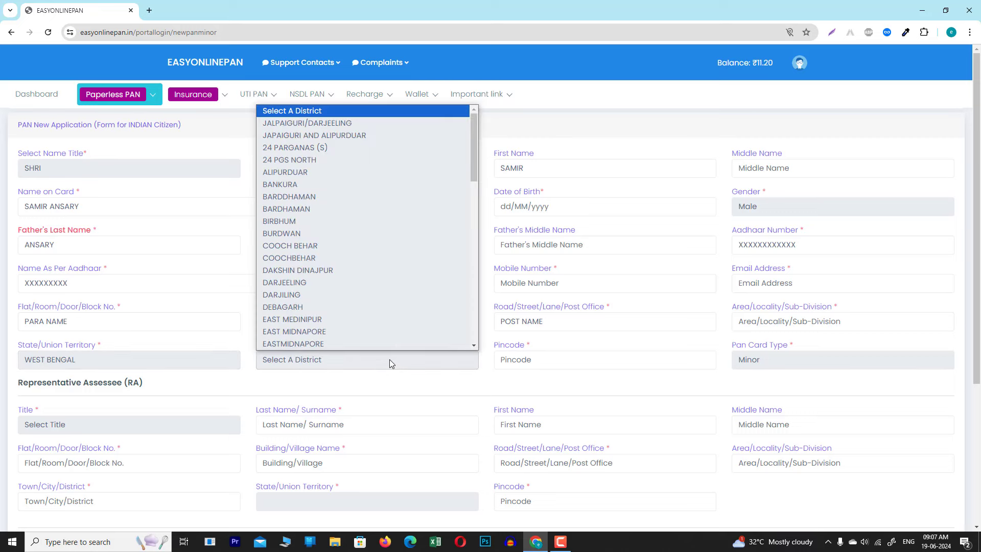
scroll(347, 259, down, 15)
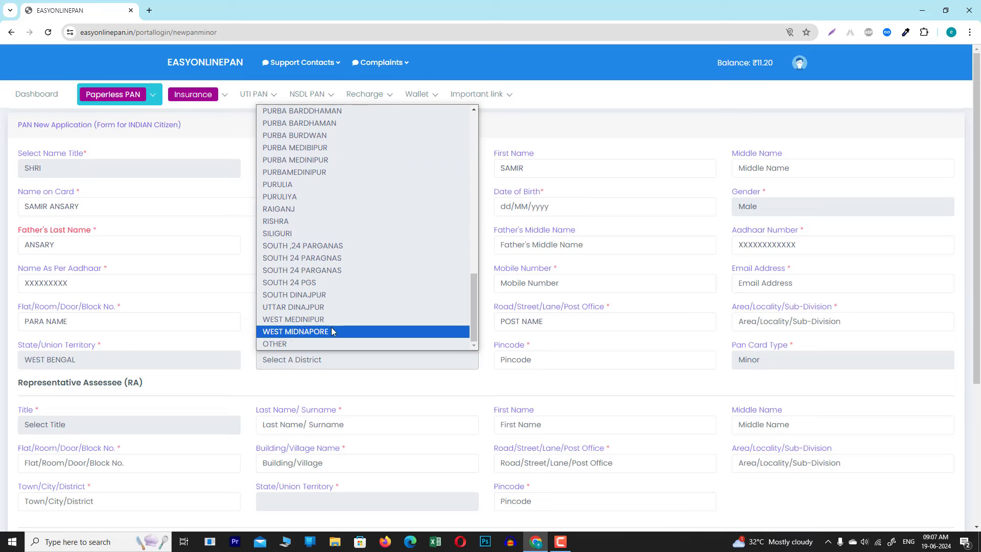
scroll(306, 312, up, 10)
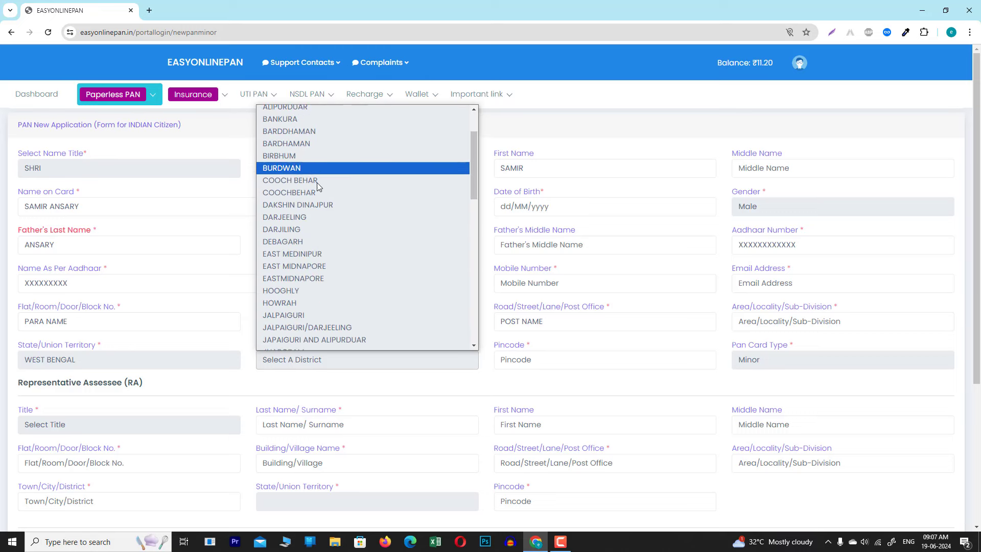
scroll(311, 255, down, 2)
click(276, 344)
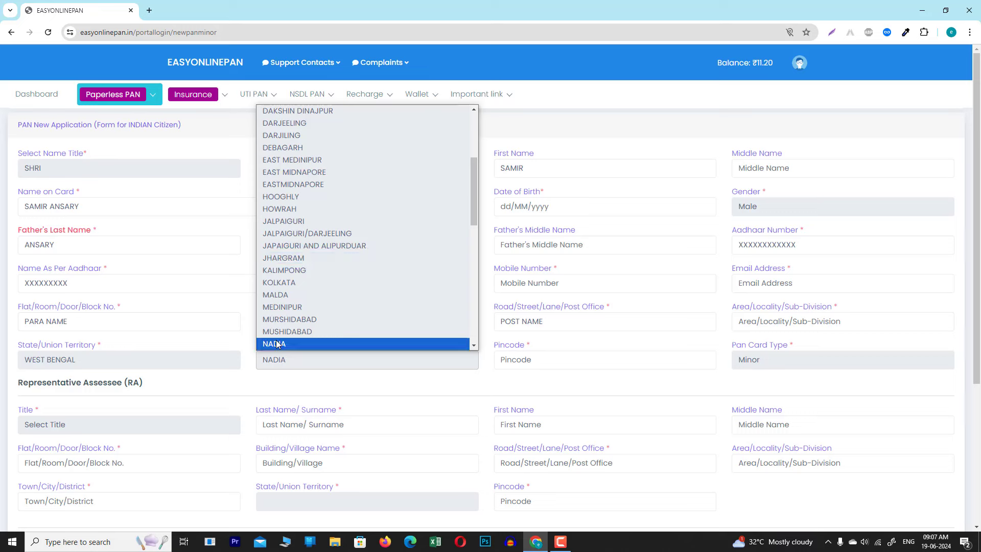
click(276, 343)
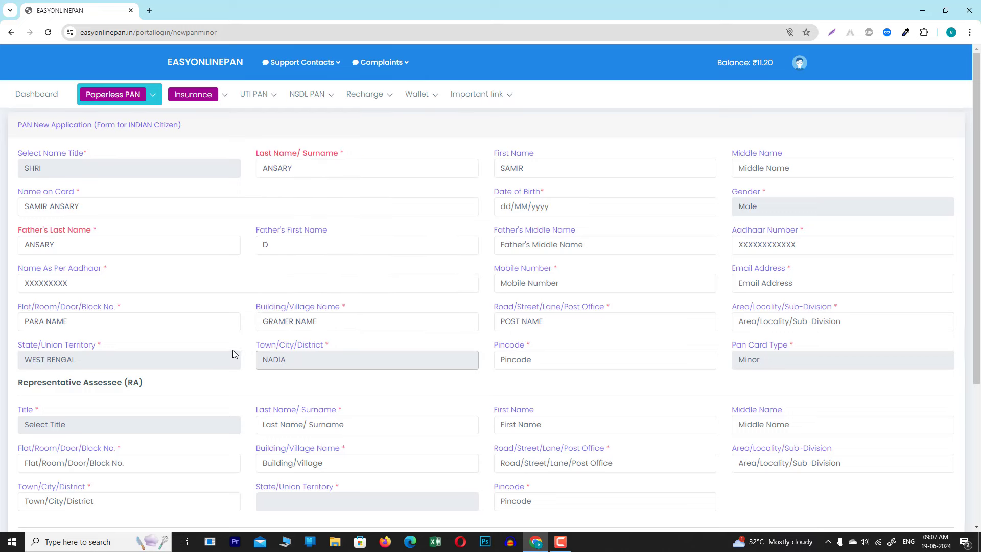
Enter the masked pincode XXXXXX and keep Minor as the PAN card type.
click(561, 366)
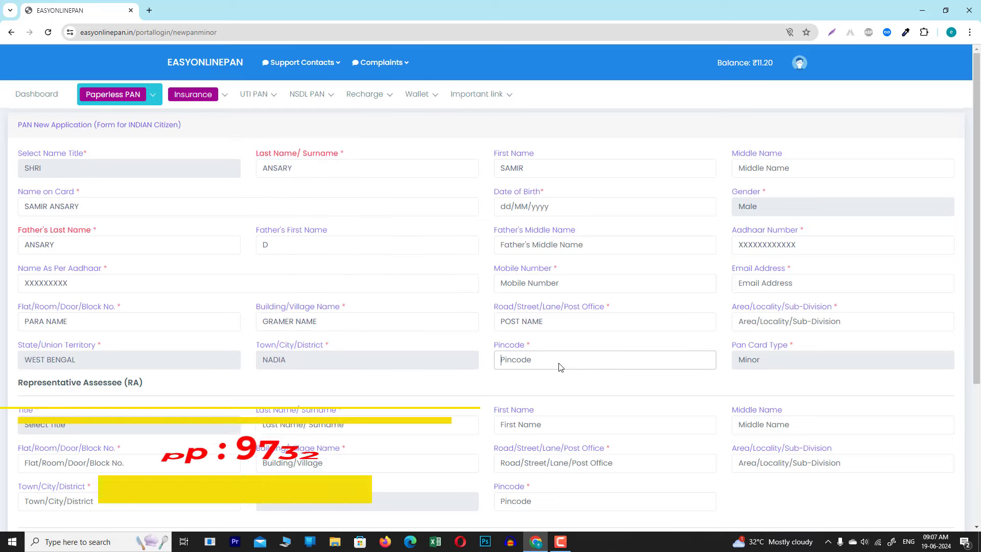
text(XXXXXX)
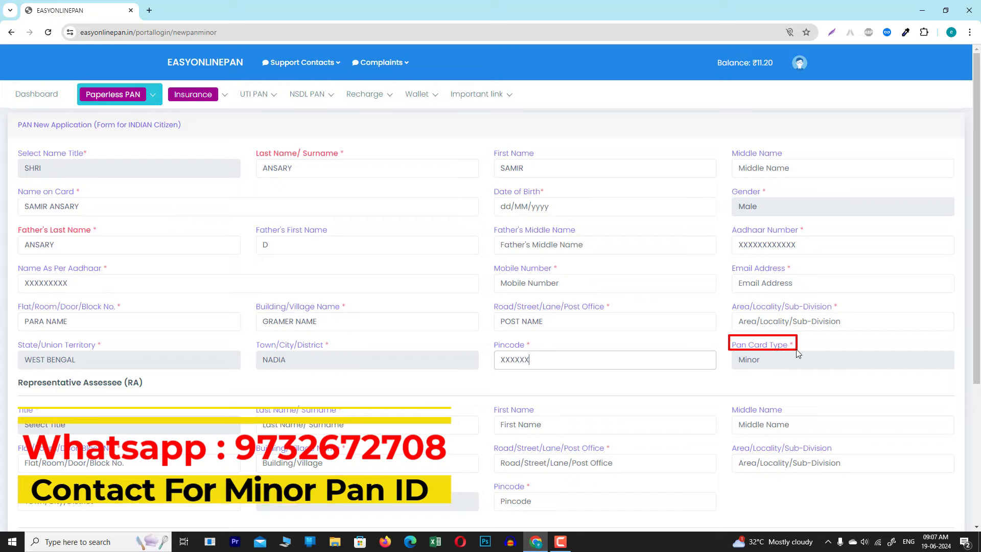
click(759, 359)
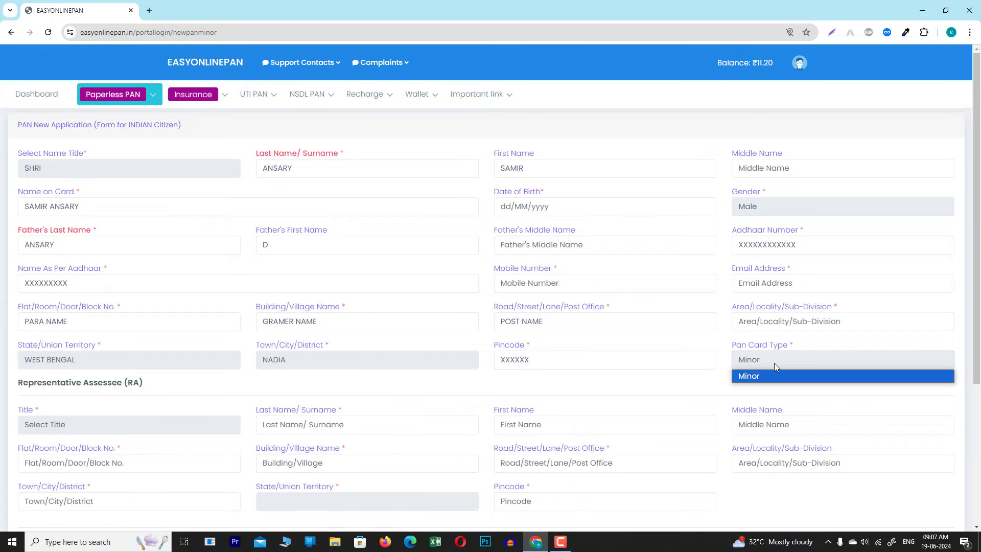
click(254, 382)
scroll(466, 387, down, 4)
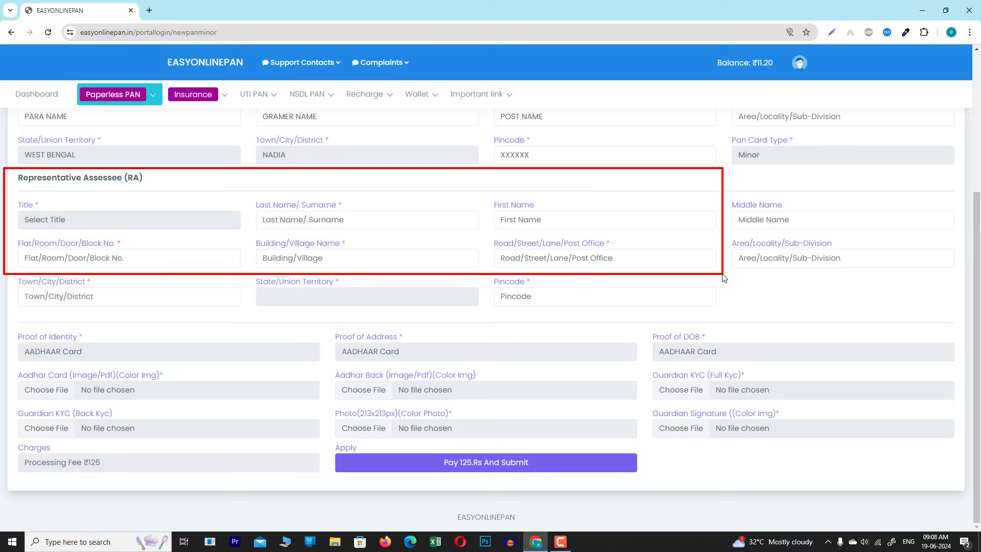
Choose SHRI as the representative assessee's title.
drag(725, 279, 966, 322)
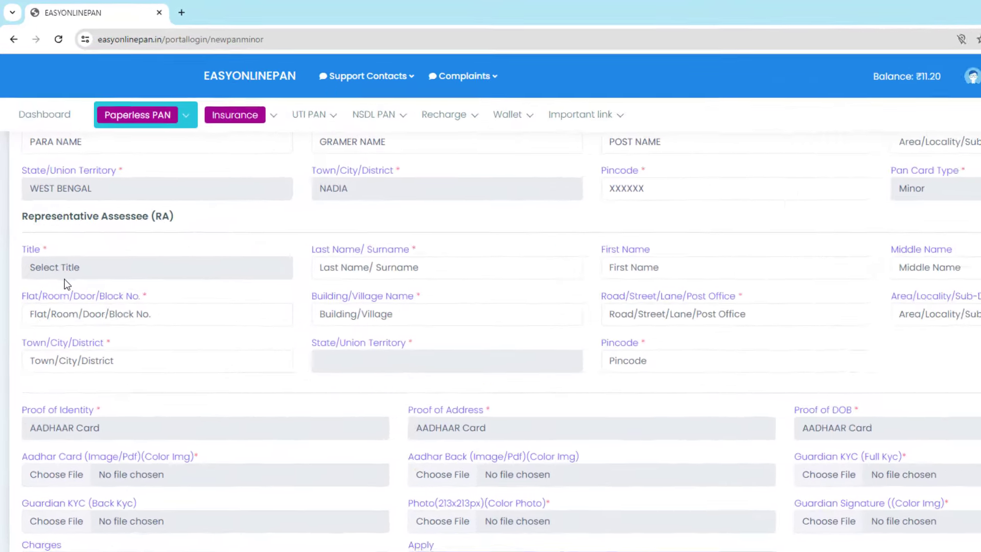
click(53, 221)
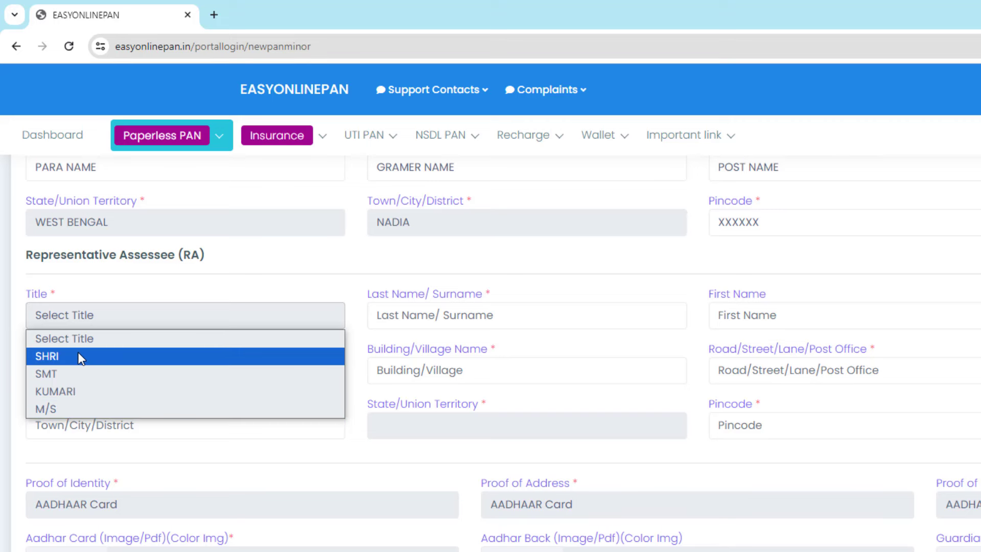
click(79, 356)
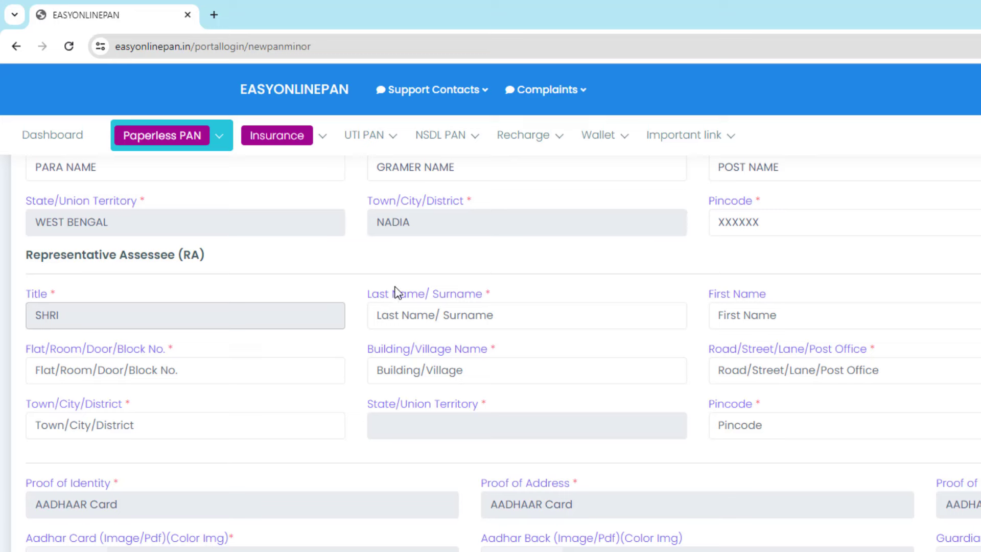
Enter the representative's surname in capitals.
click(480, 322)
text(AN)
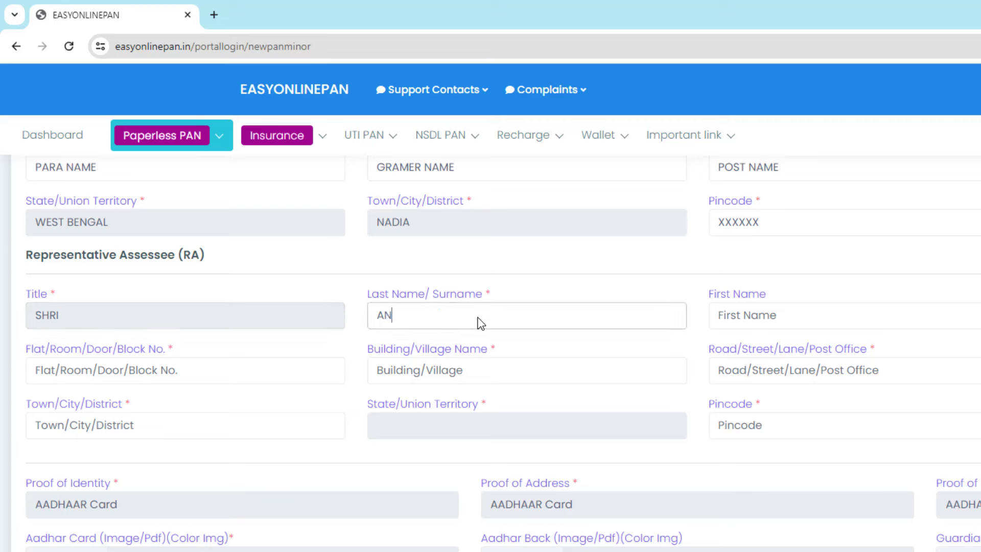
text(SARY)
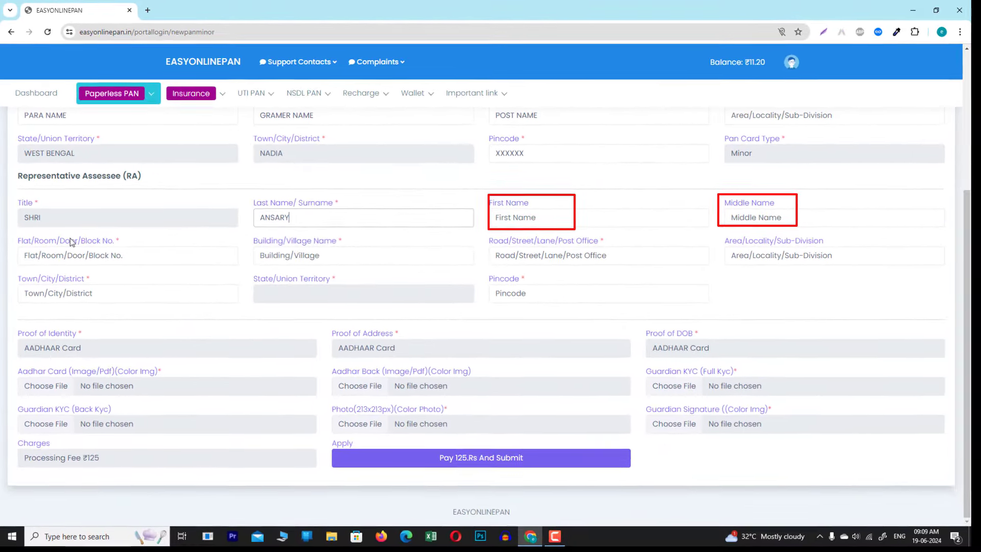
mouse_move(15, 237)
mouse_down()
mouse_move(388, 276)
mouse_move(879, 268)
mouse_move(922, 277)
mouse_up()
key(Escape)
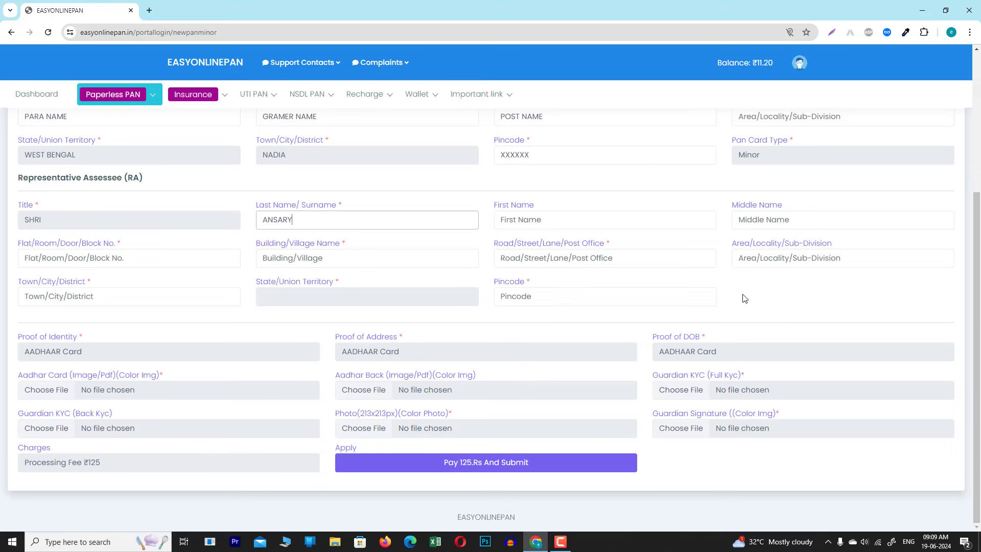
drag(15, 245, 137, 269)
drag(246, 236, 359, 271)
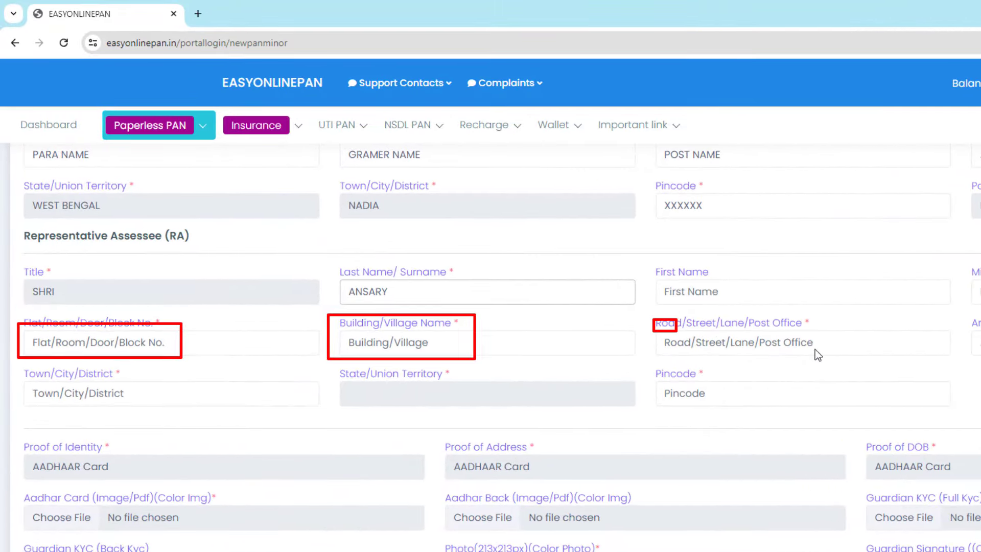
drag(815, 349, 832, 352)
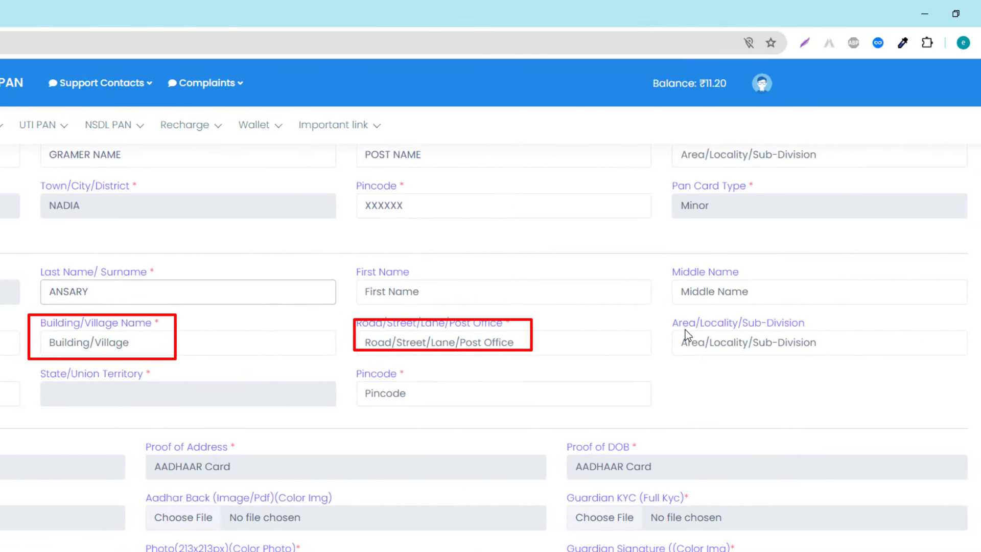
drag(658, 313, 889, 362)
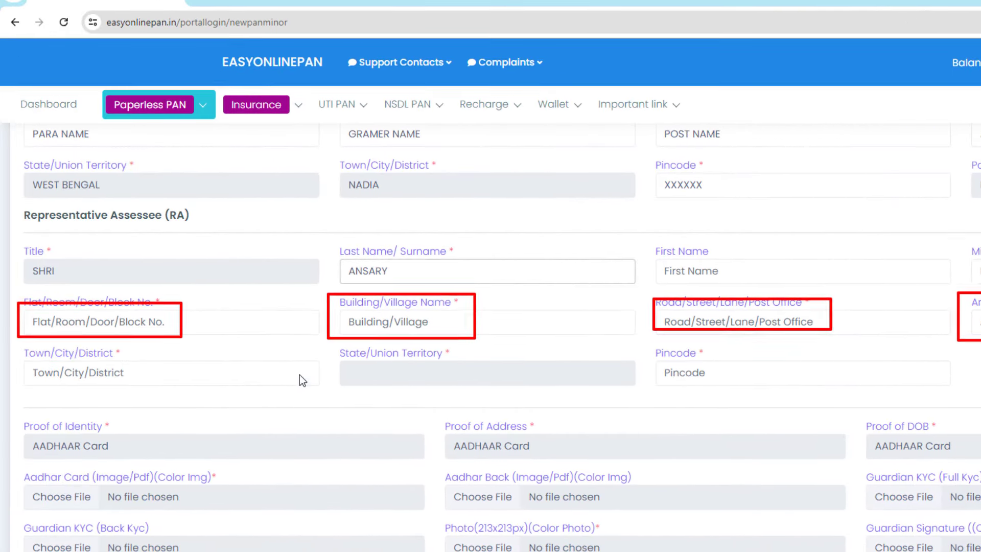
Enter NADIA as the representative's town/district and choose WEST BENGAL as the state.
click(205, 372)
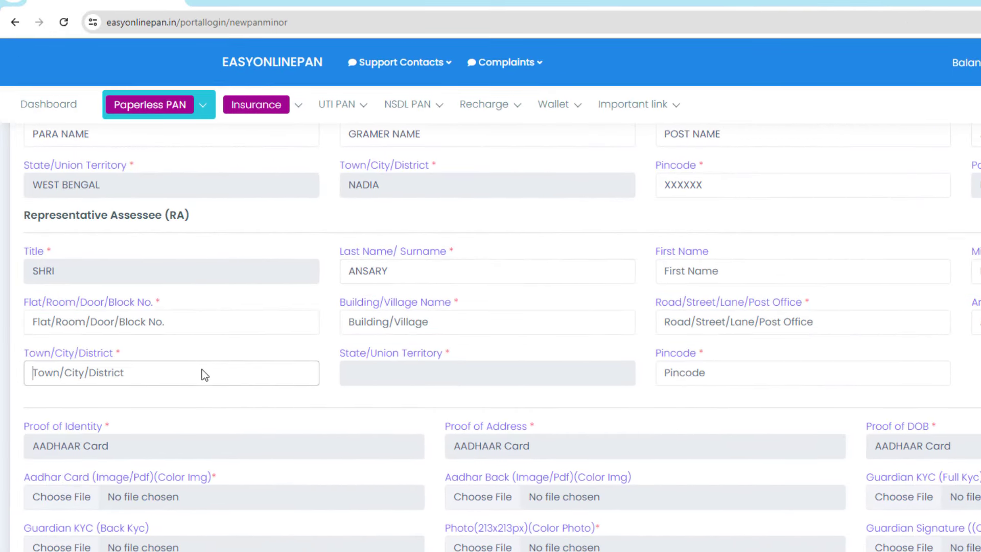
text(NADIA)
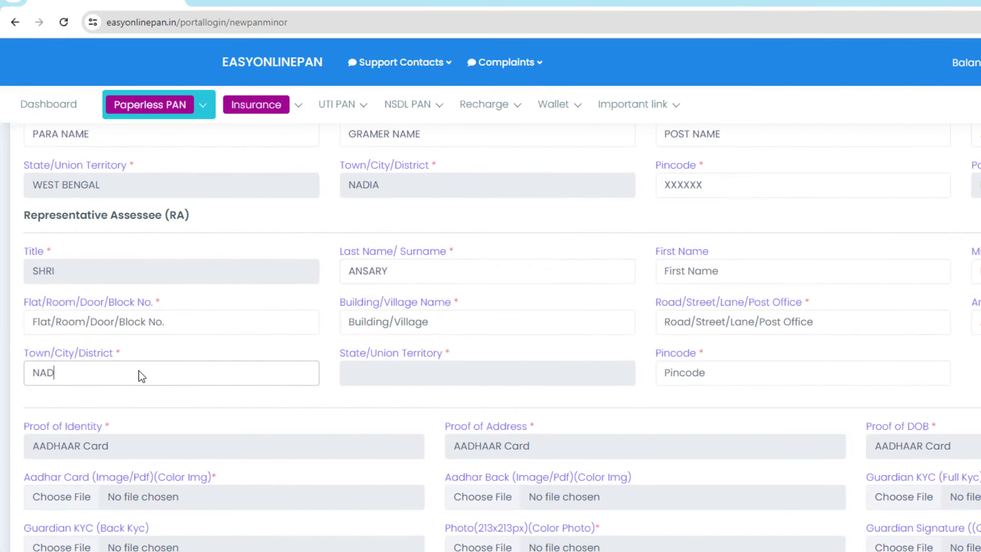
click(425, 381)
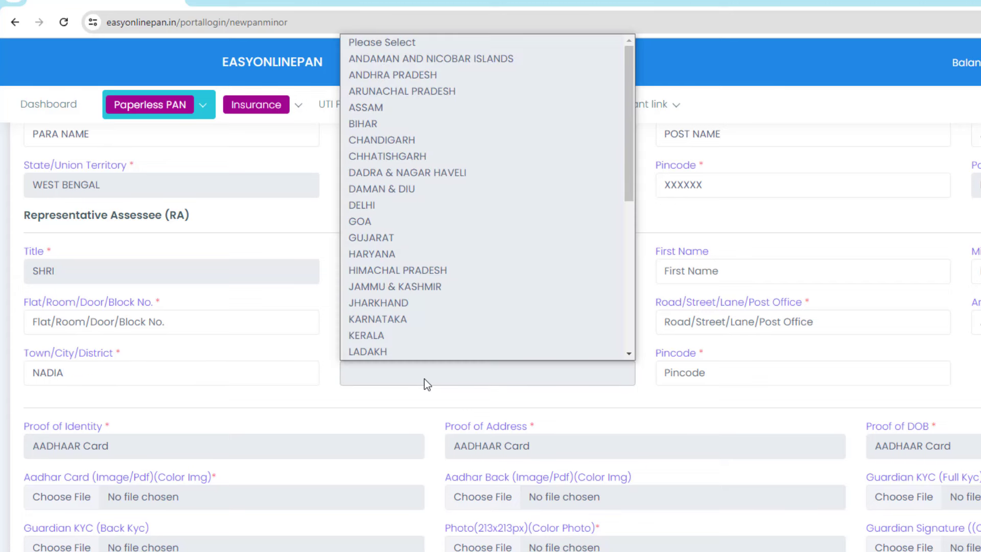
scroll(465, 250, down, 5)
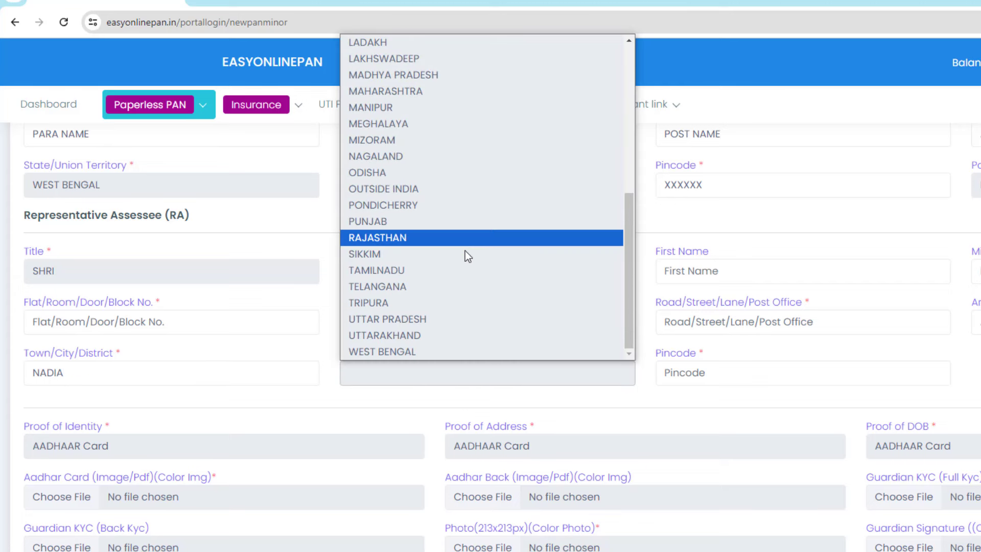
click(413, 350)
click(696, 372)
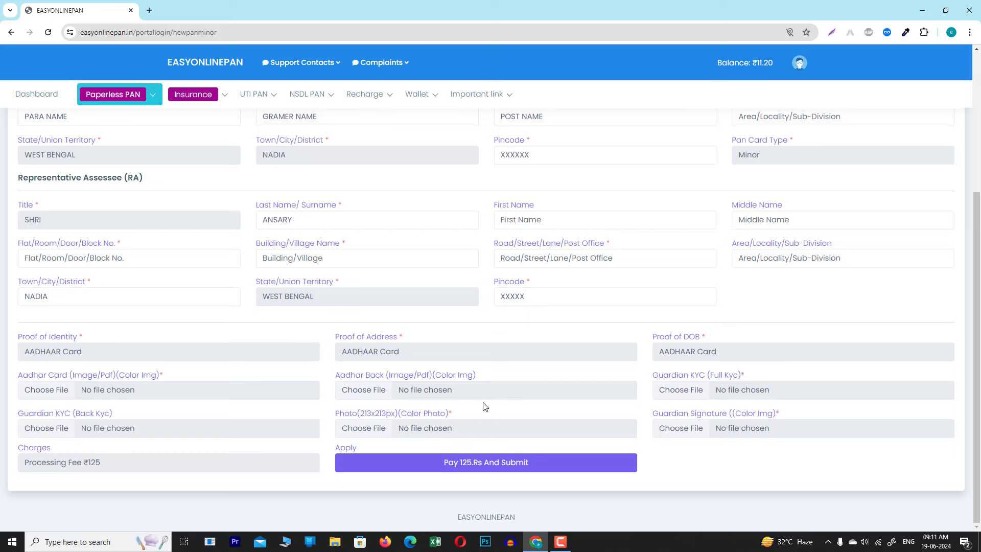
drag(10, 327, 113, 362)
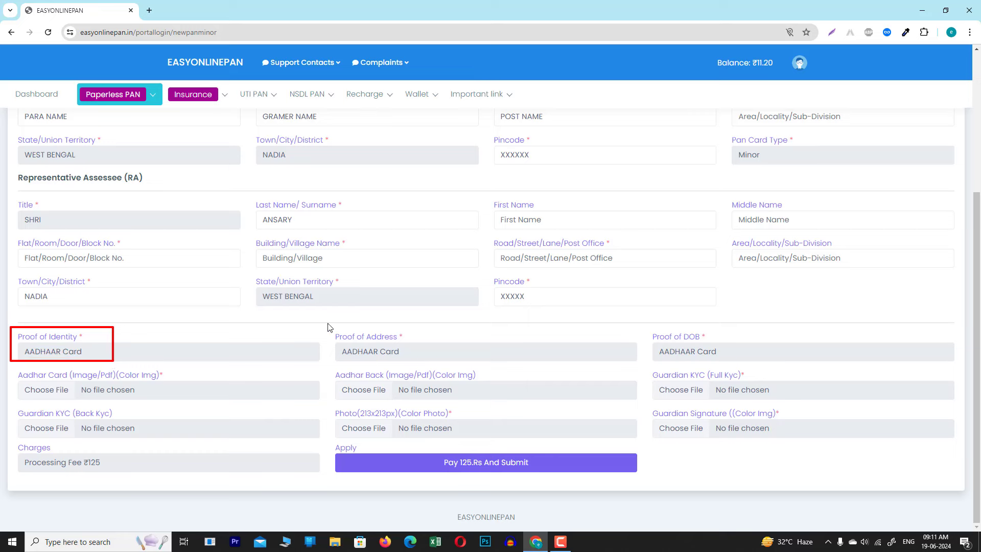
drag(327, 323, 424, 364)
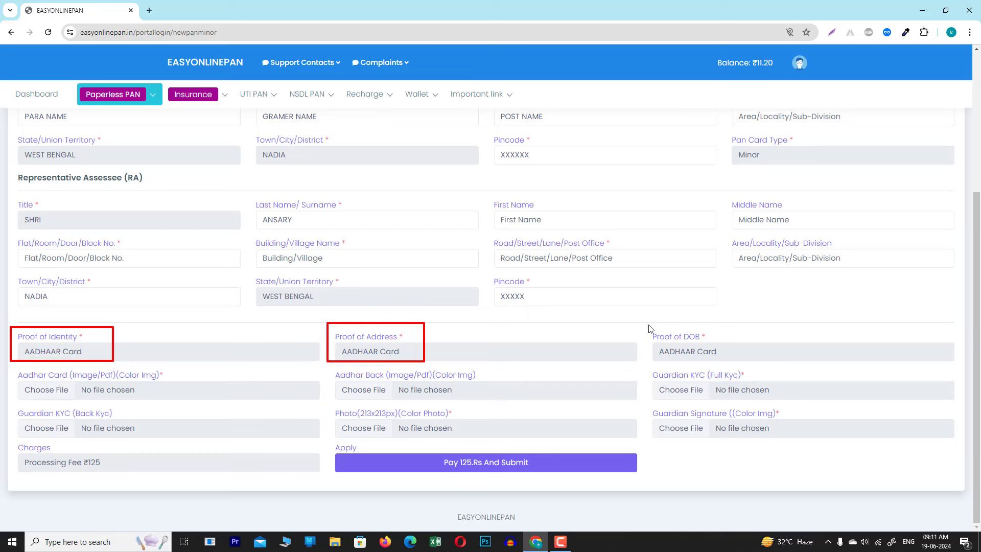
drag(644, 319, 737, 364)
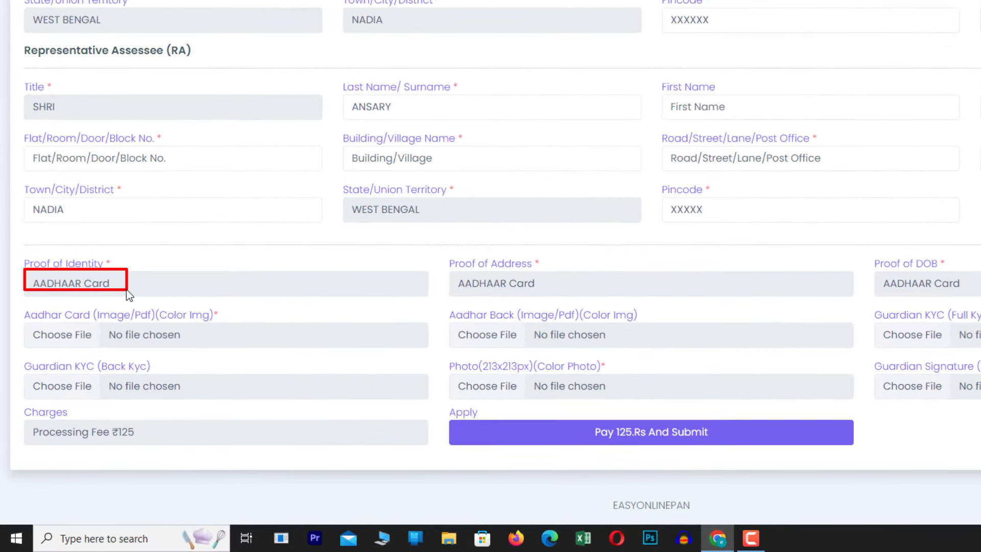
click(112, 284)
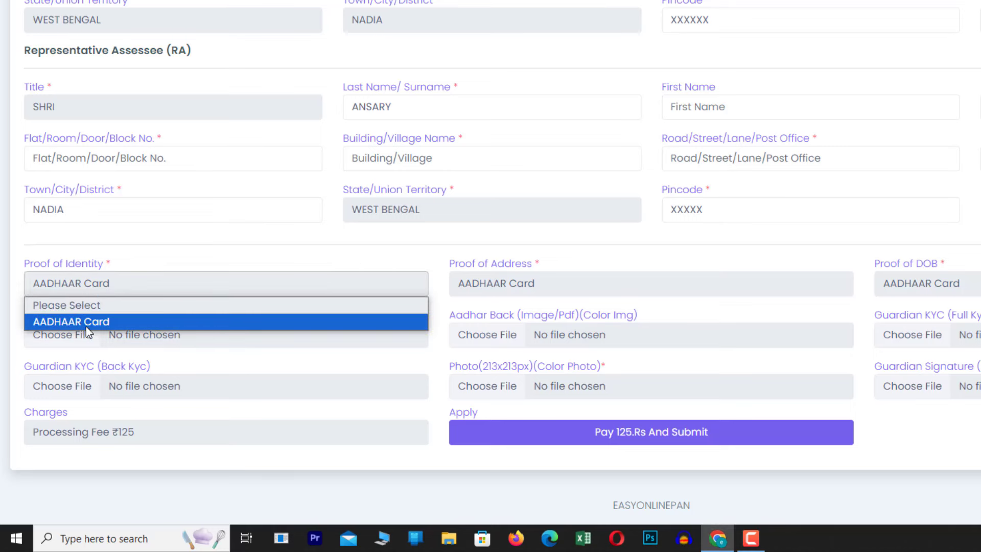
click(502, 302)
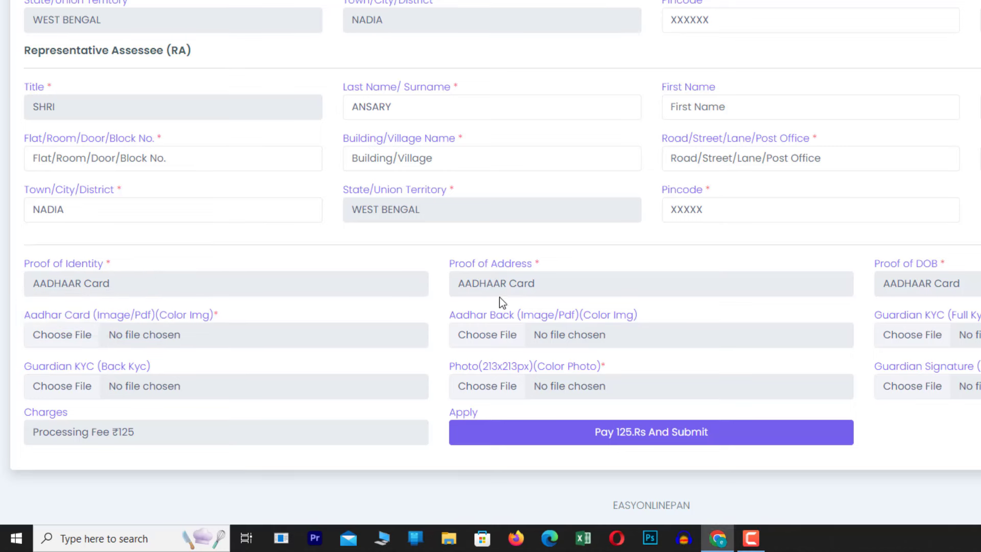
click(507, 286)
click(966, 285)
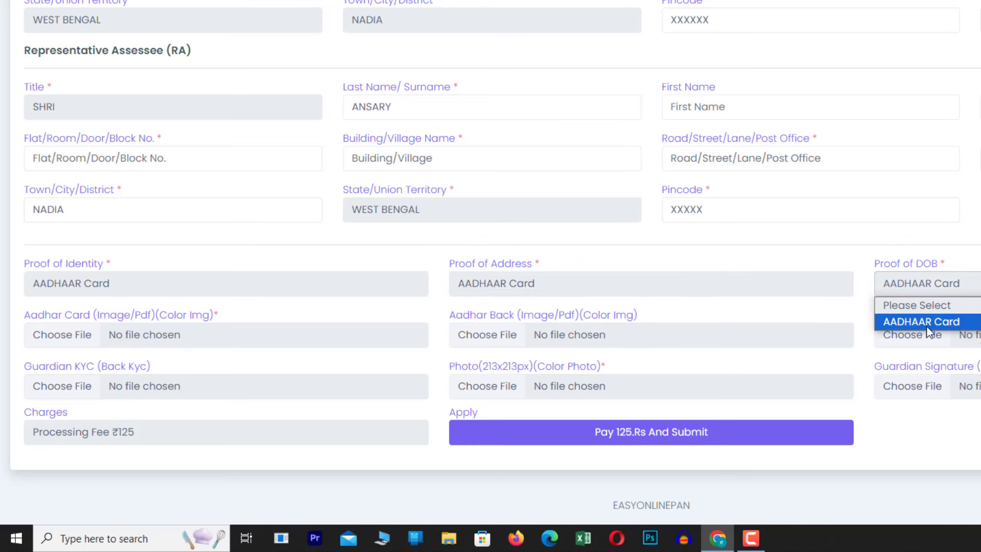
click(633, 260)
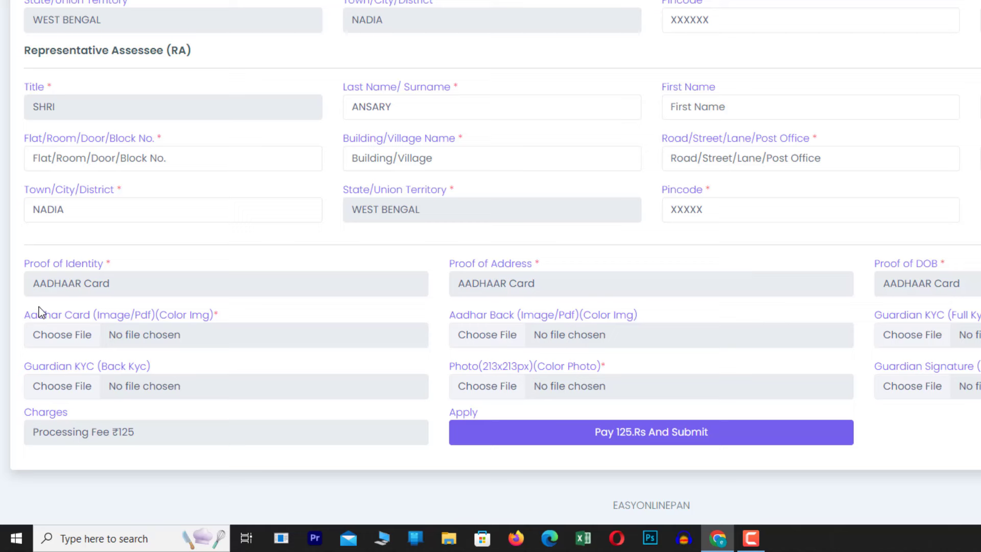
drag(15, 302, 98, 342)
drag(108, 351, 247, 349)
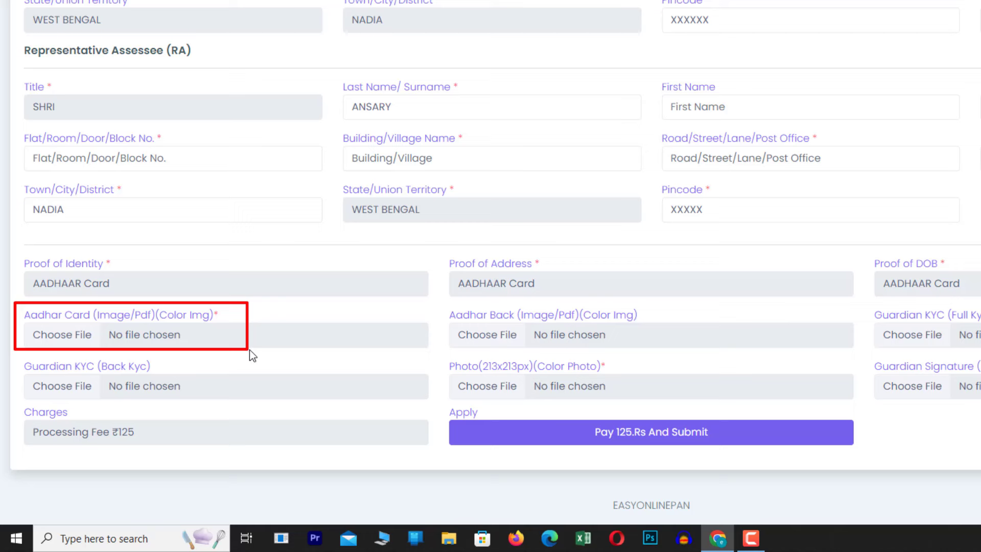
key(Escape)
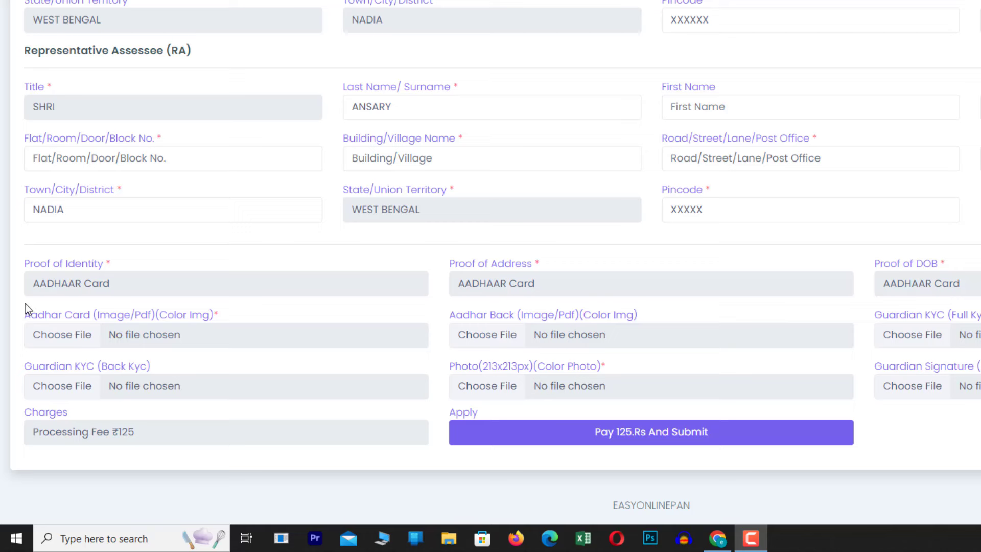
mouse_move(24, 303)
mouse_down()
mouse_move(44, 332)
mouse_move(173, 351)
mouse_up()
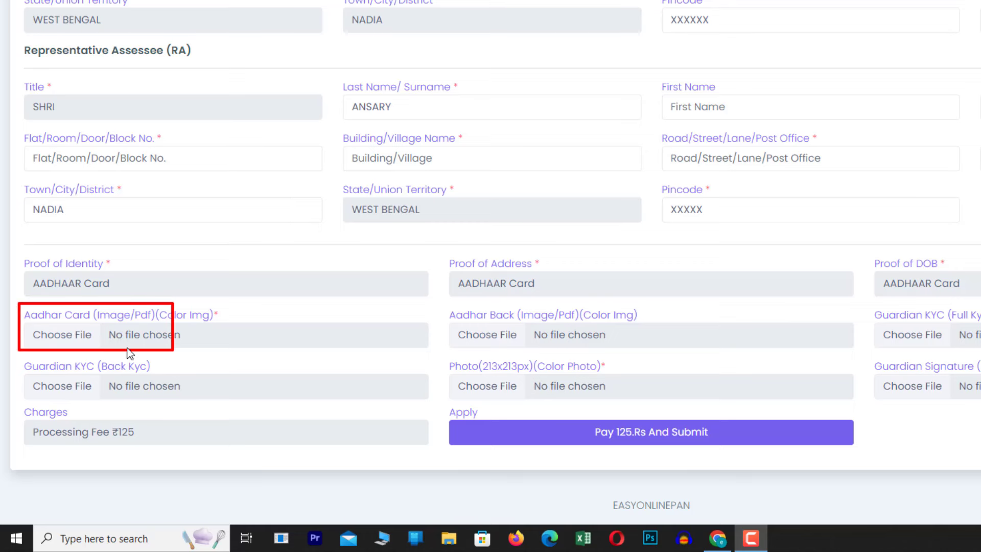
key(Escape)
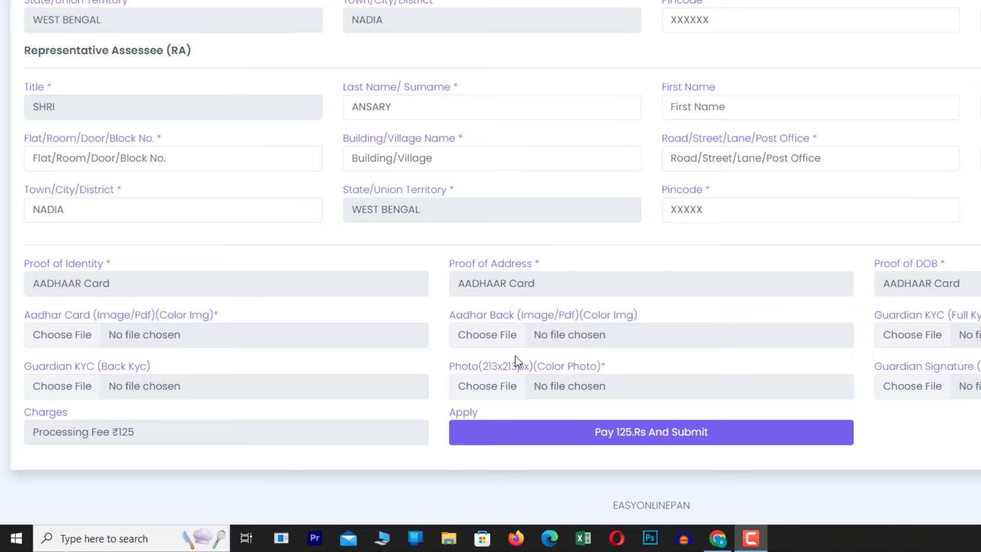
mouse_move(435, 298)
mouse_down()
mouse_move(491, 326)
mouse_move(602, 345)
mouse_up()
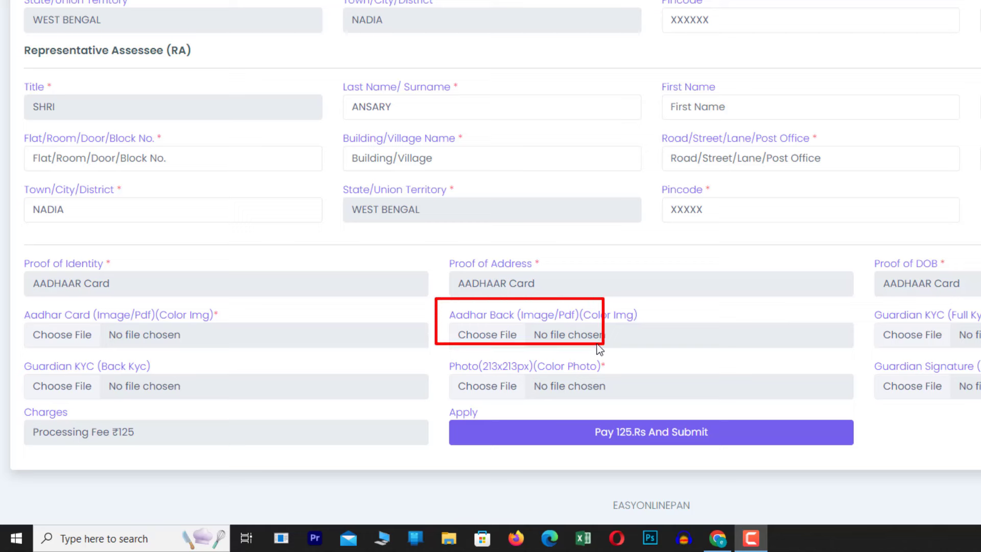
key(Escape)
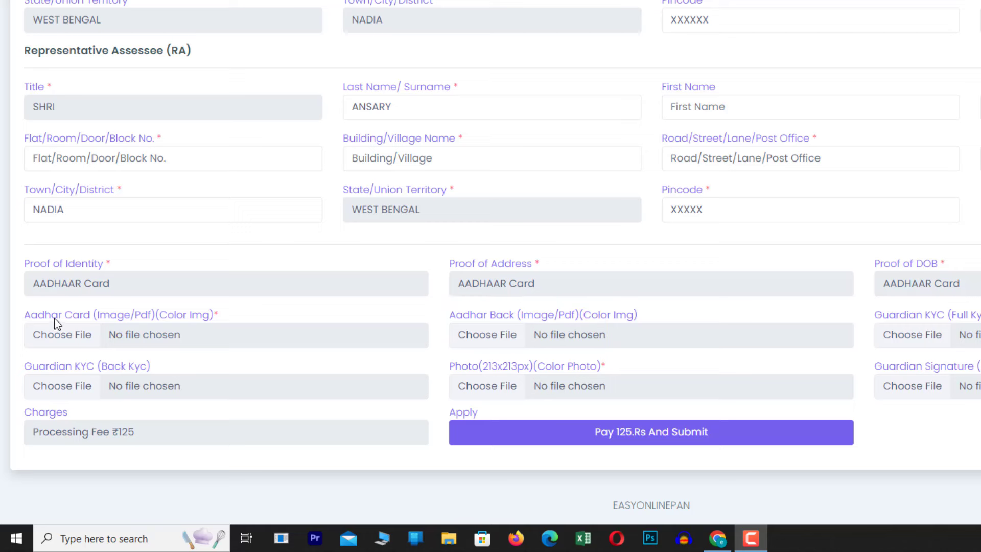
mouse_move(20, 302)
mouse_down()
mouse_move(137, 341)
mouse_move(256, 353)
mouse_up()
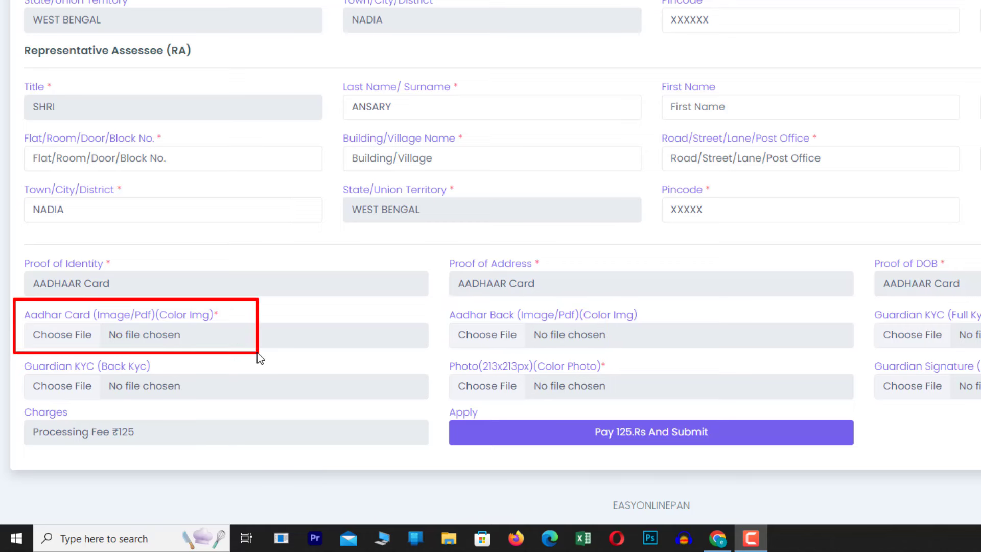
drag(203, 307, 230, 326)
drag(441, 297, 692, 351)
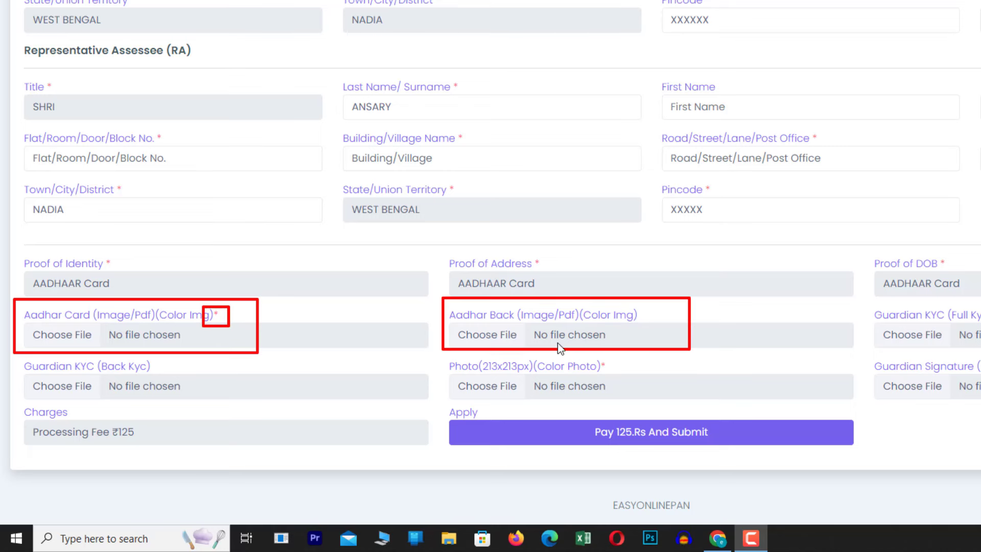
key(Escape)
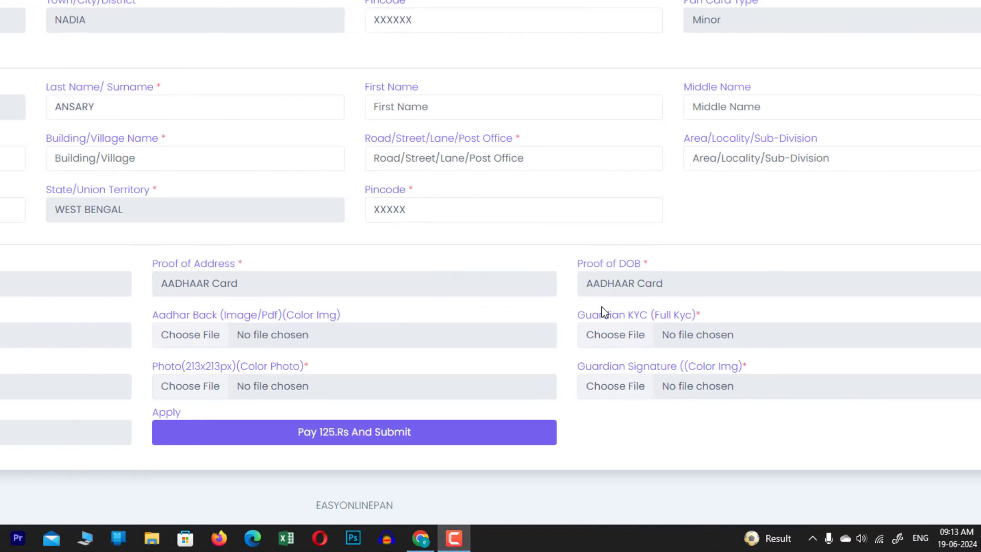
drag(572, 298, 817, 357)
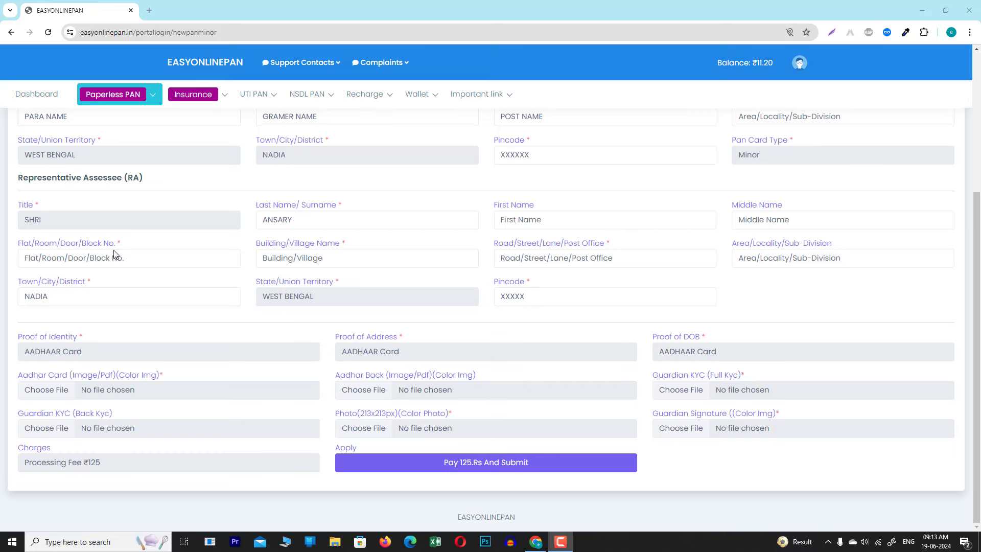
mouse_move(8, 169)
mouse_down()
mouse_move(64, 189)
mouse_move(732, 307)
mouse_move(957, 308)
mouse_up()
drag(648, 368, 789, 406)
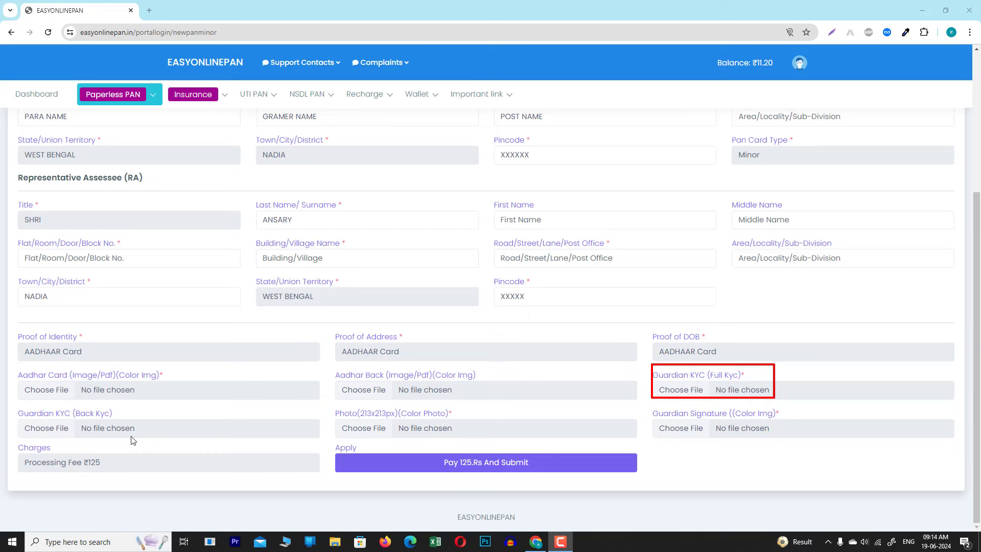
mouse_move(52, 423)
mouse_down()
mouse_move(97, 437)
mouse_move(237, 443)
mouse_up()
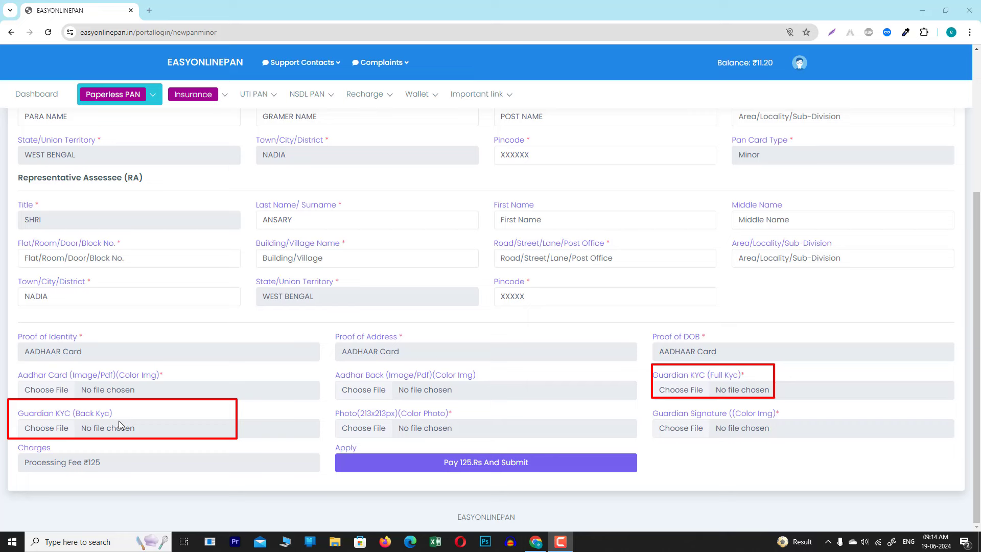
key(Escape)
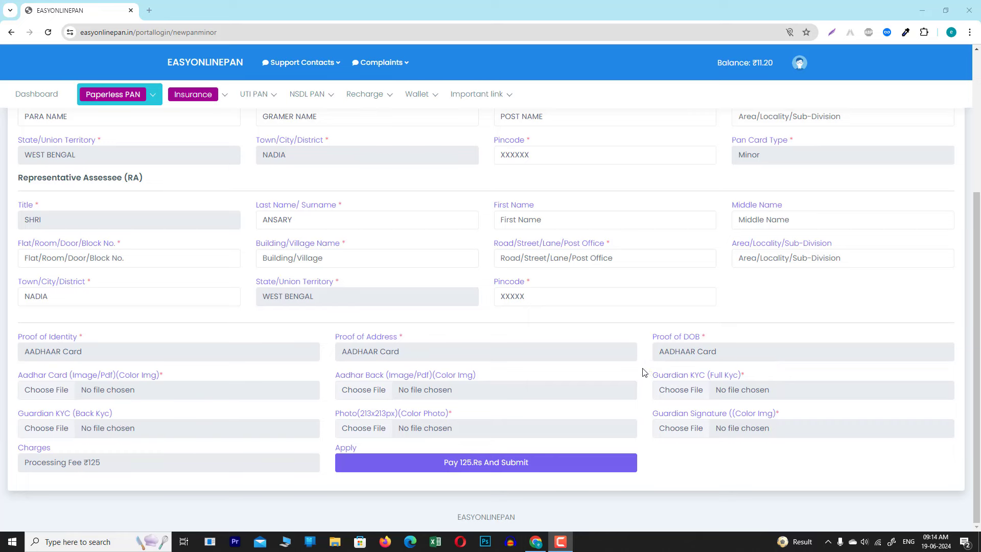
drag(643, 368, 782, 399)
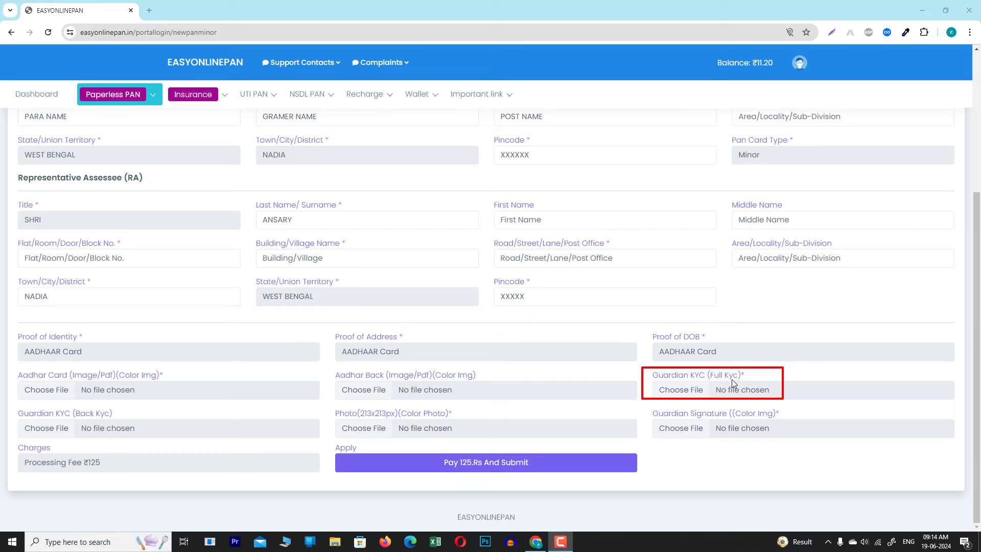
drag(11, 403, 147, 437)
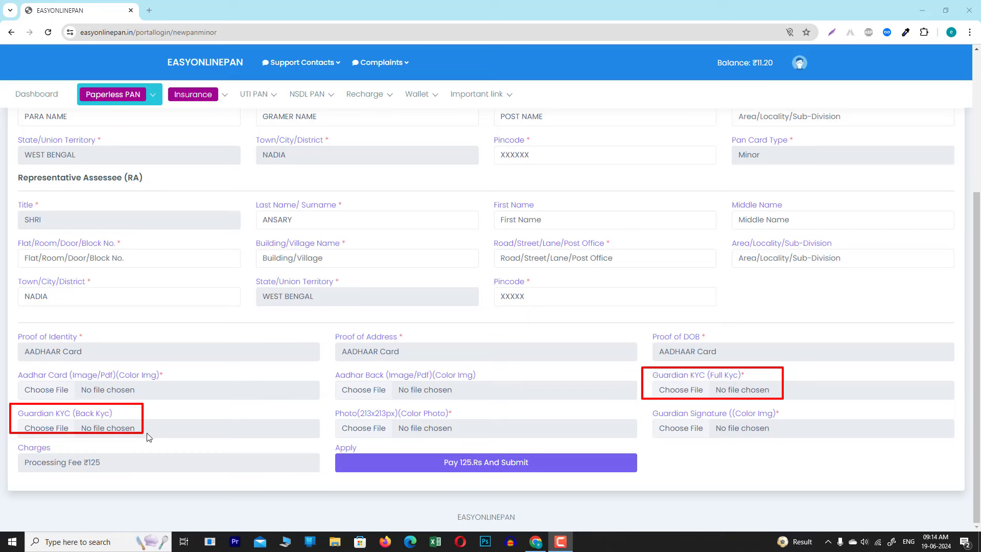
mouse_move(71, 401)
mouse_down()
mouse_move(149, 451)
mouse_move(148, 442)
mouse_up()
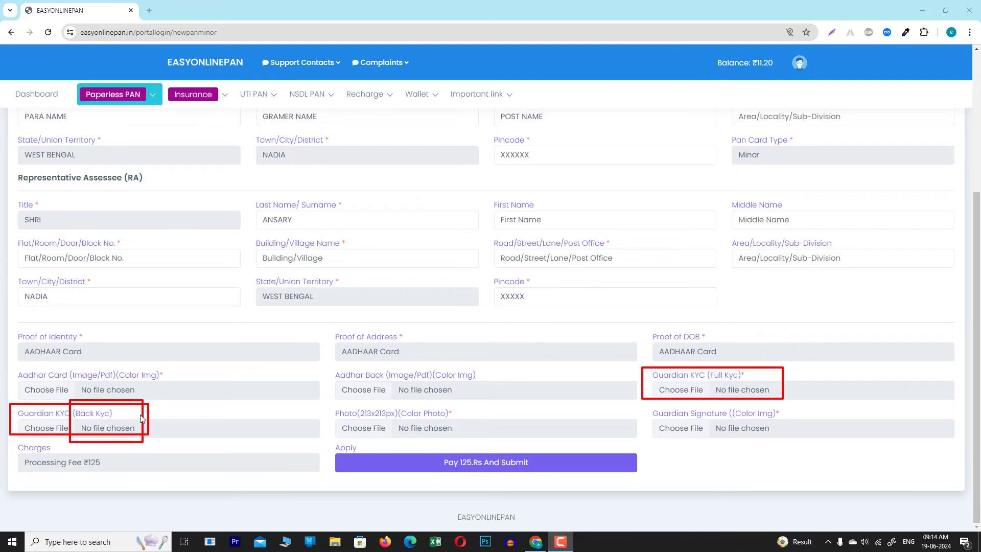
key(Escape)
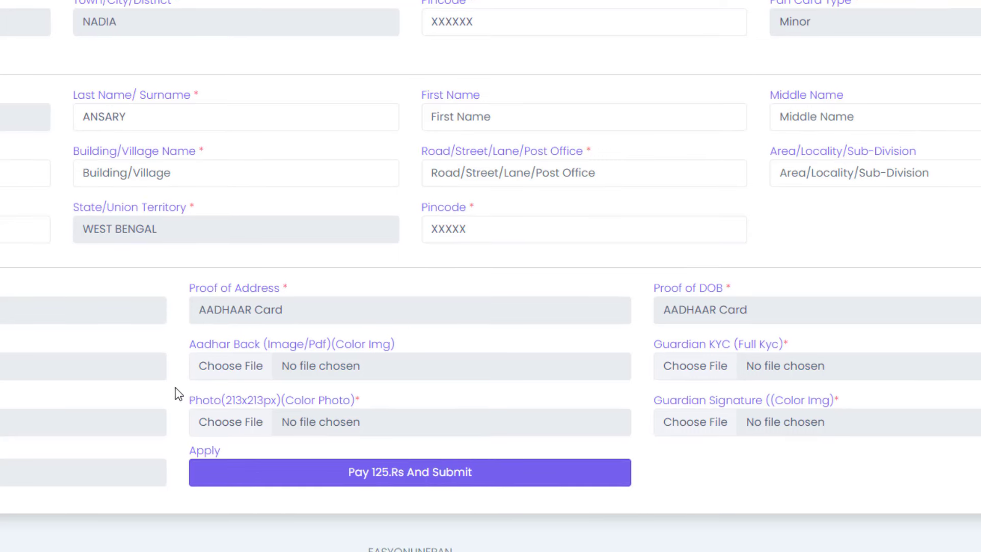
mouse_move(170, 385)
mouse_down()
mouse_move(527, 449)
mouse_move(640, 448)
mouse_up()
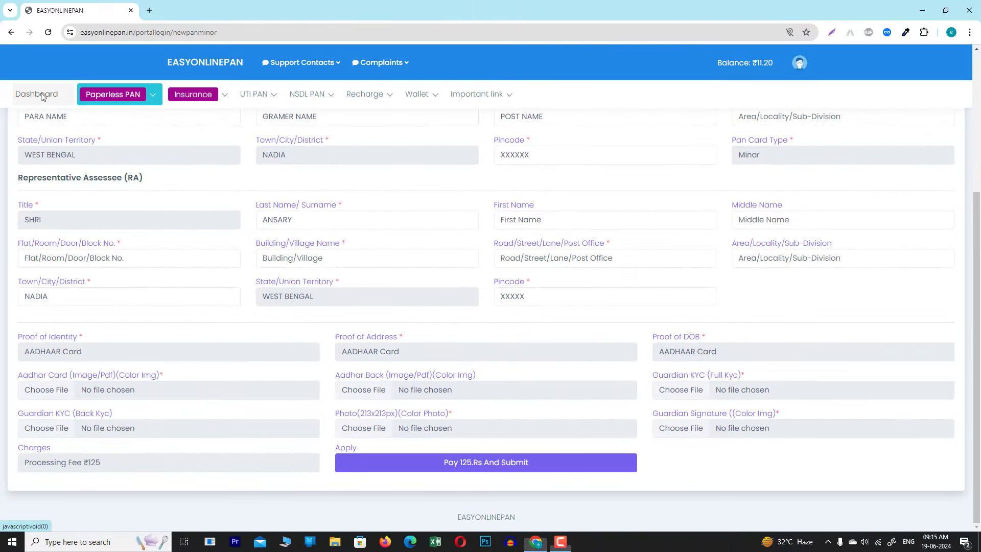
right_click(54, 100)
Open the Dashboard in a new tab and launch the Photo Sign Crop tool.
click(66, 104)
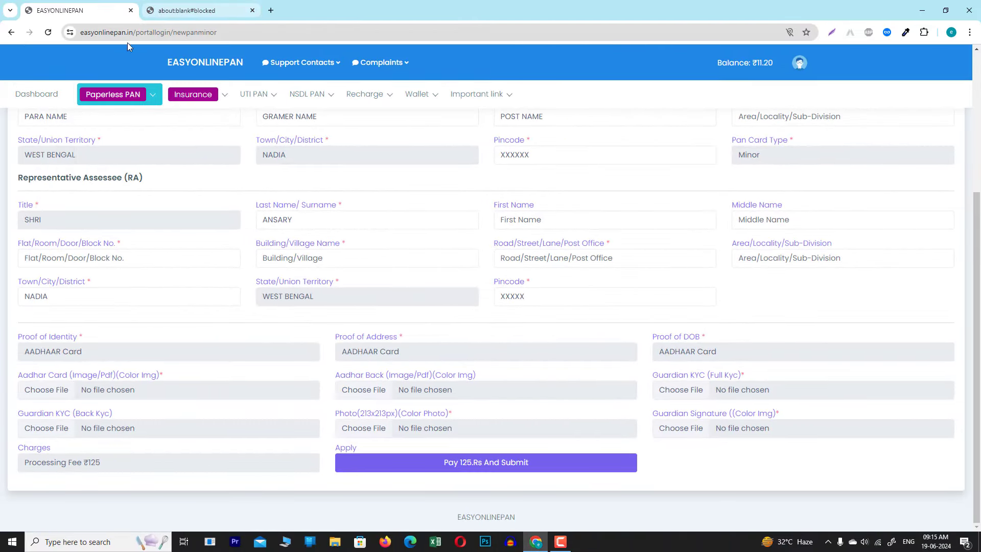
click(195, 10)
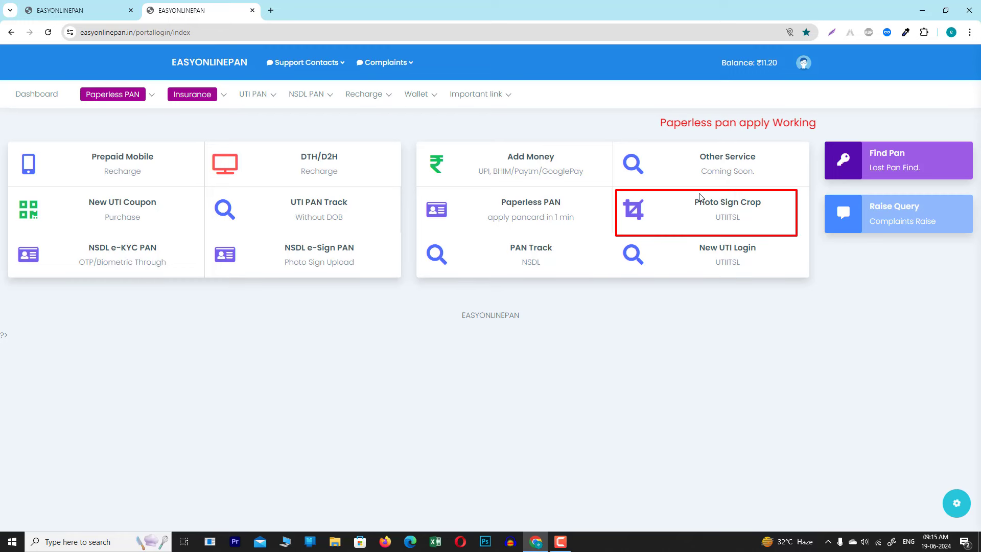
click(728, 206)
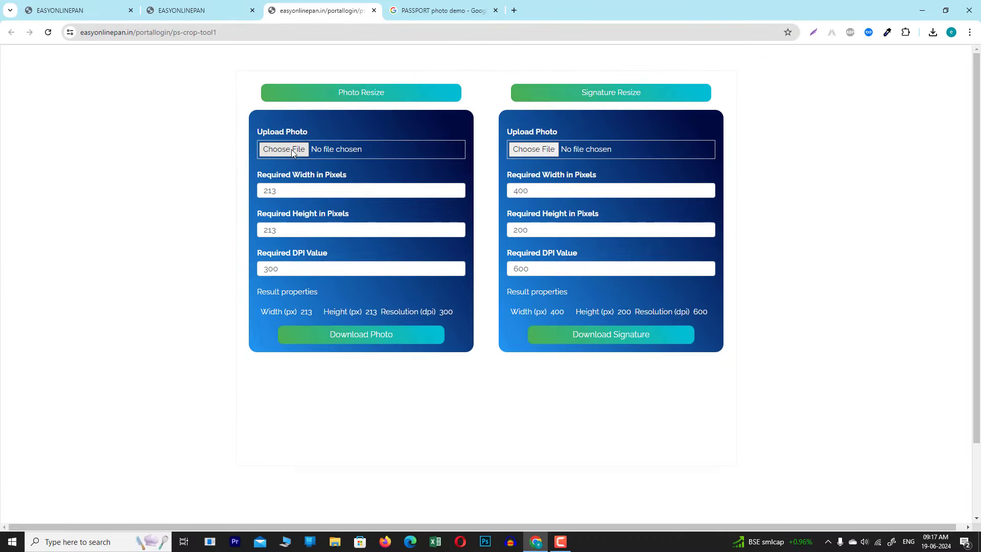
Resize Capture.JPG to 213×213 px at 300 dpi, download it, and return to the minor PAN form.
click(278, 151)
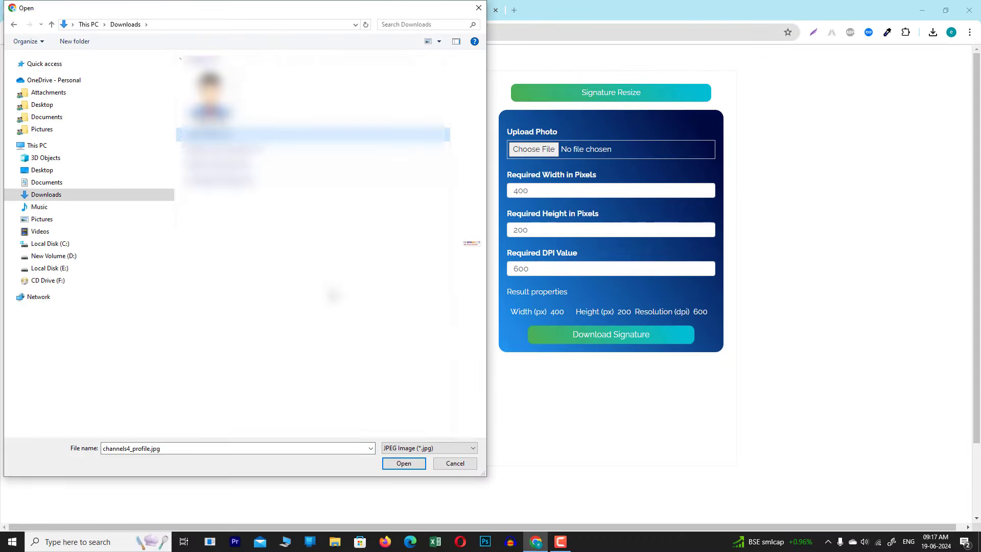
click(212, 98)
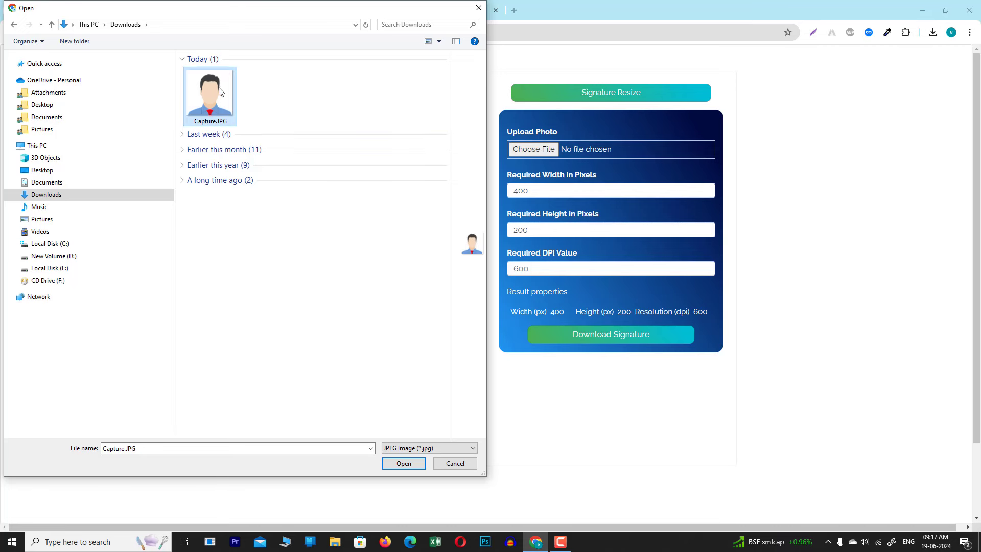
click(403, 463)
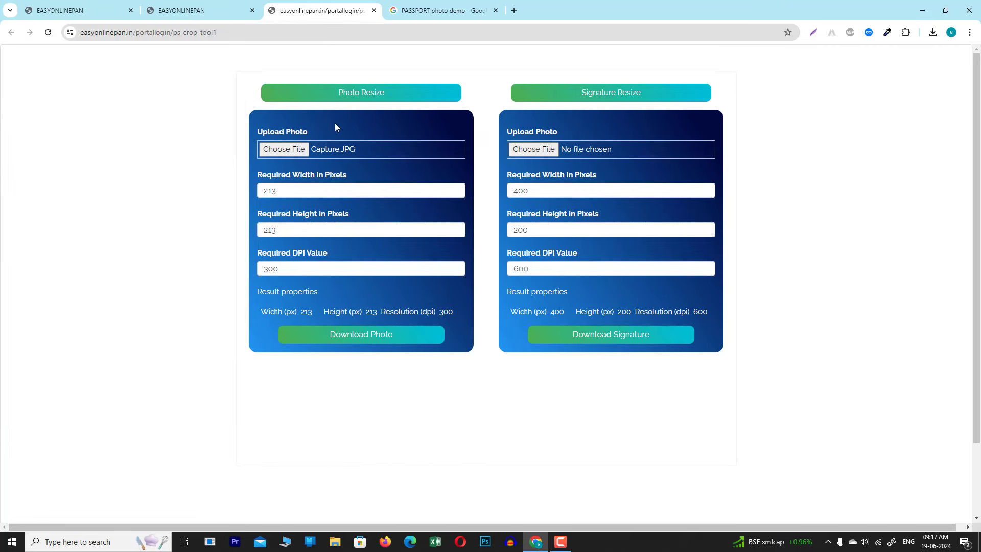
click(373, 334)
drag(498, 127, 588, 161)
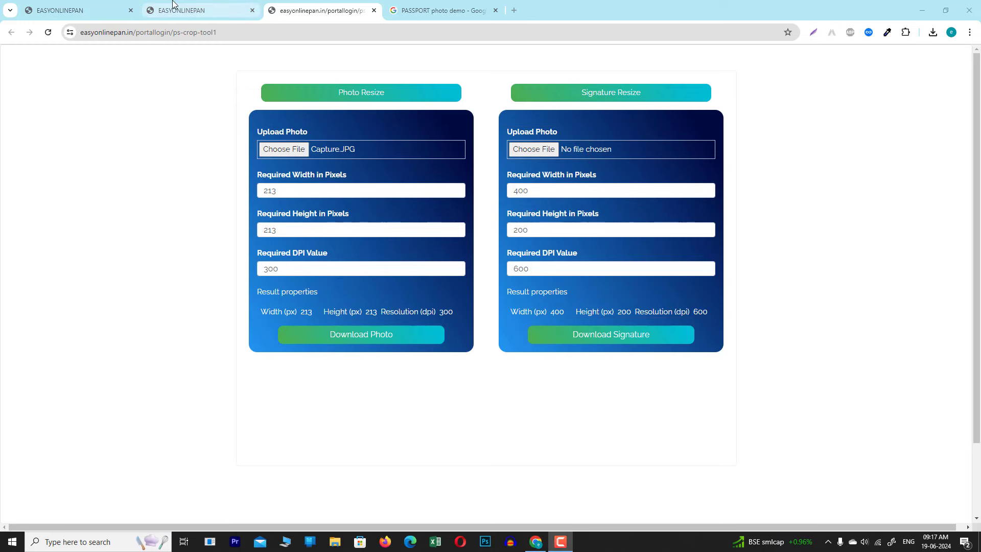
click(99, 6)
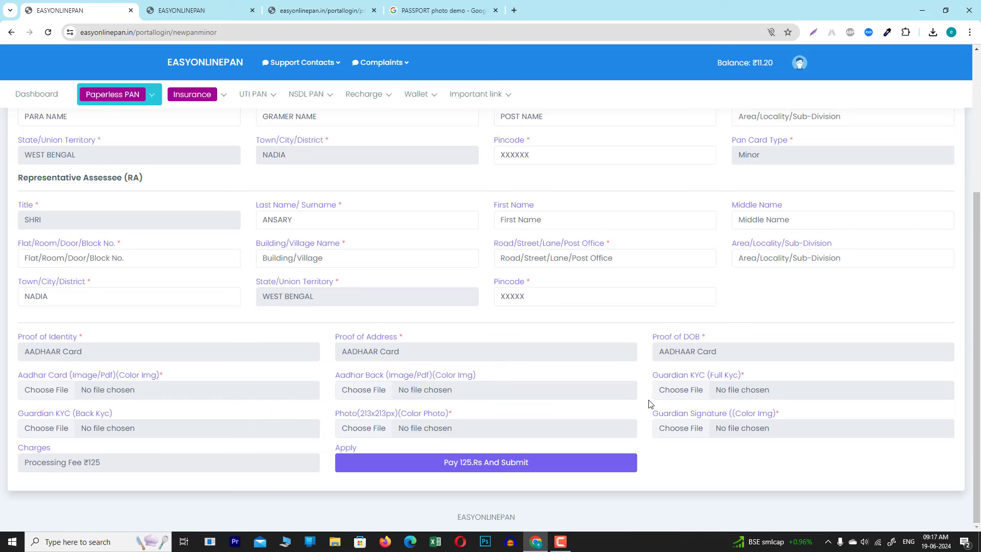
drag(649, 400, 812, 446)
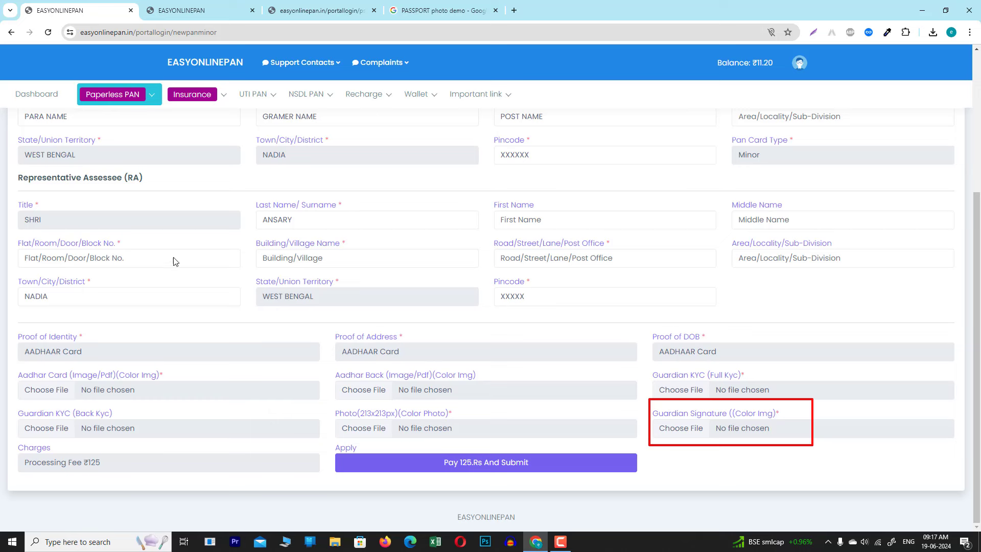
mouse_move(13, 168)
mouse_down()
mouse_move(72, 194)
mouse_move(427, 278)
mouse_move(844, 319)
mouse_up()
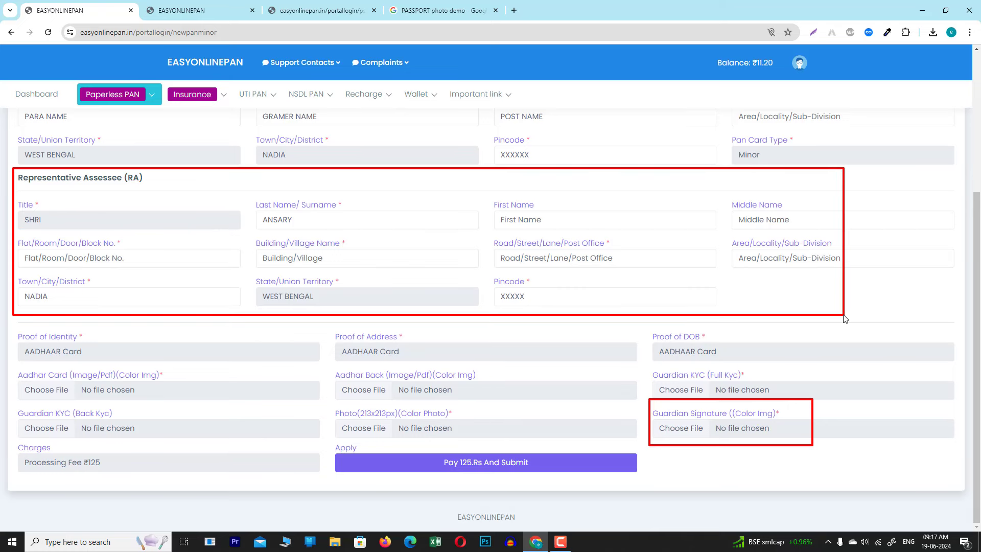
drag(644, 396, 817, 449)
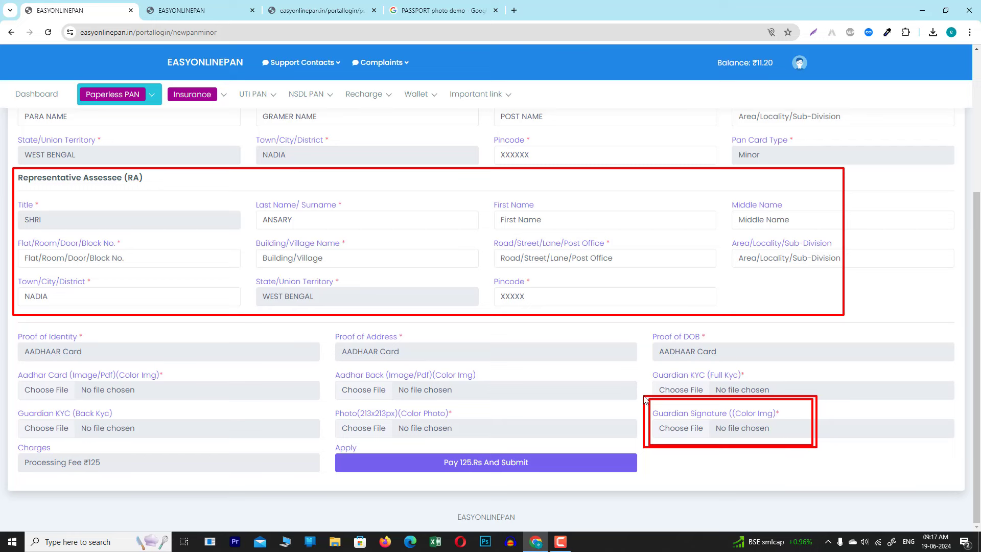
drag(643, 395, 814, 448)
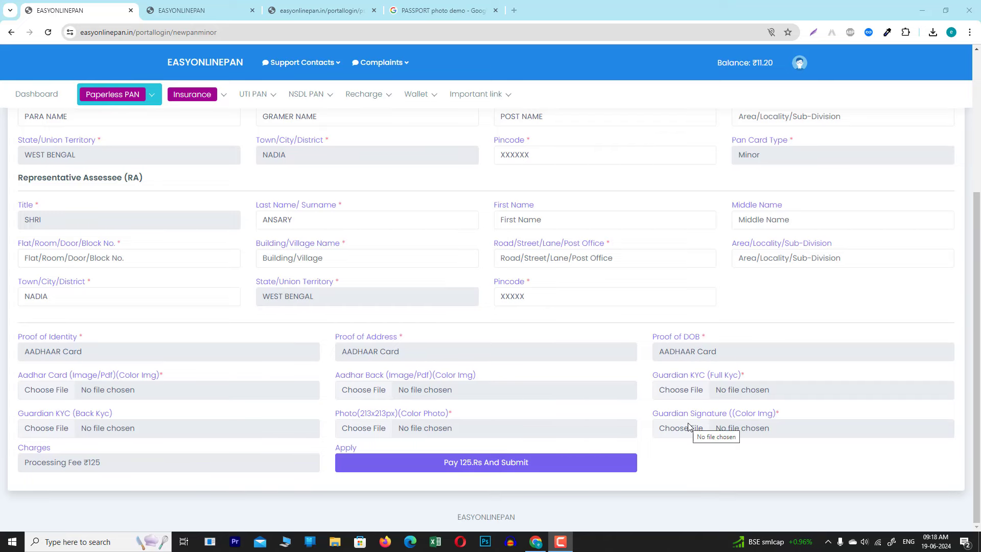
scroll(647, 395, up, 4)
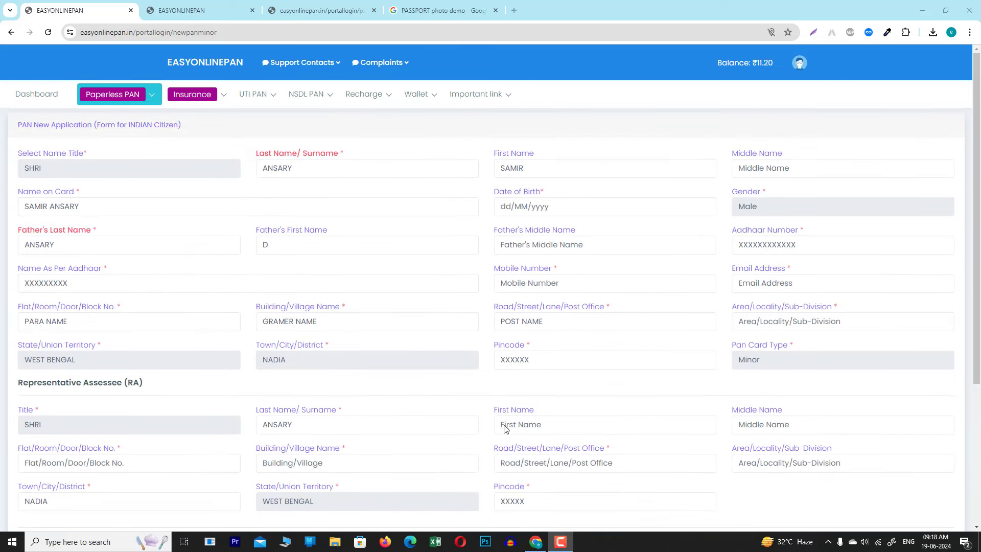
scroll(736, 332, down, 2)
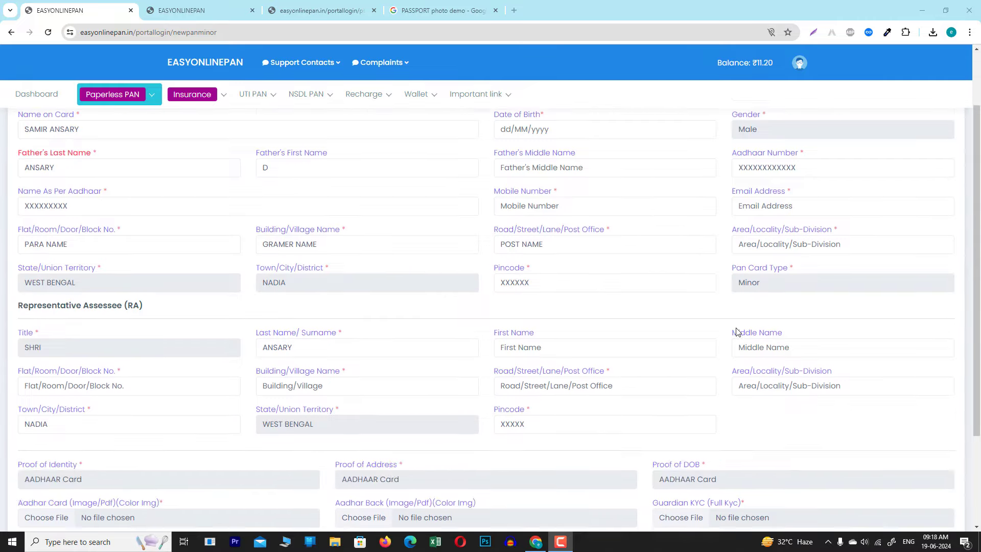
scroll(740, 333, down, 3)
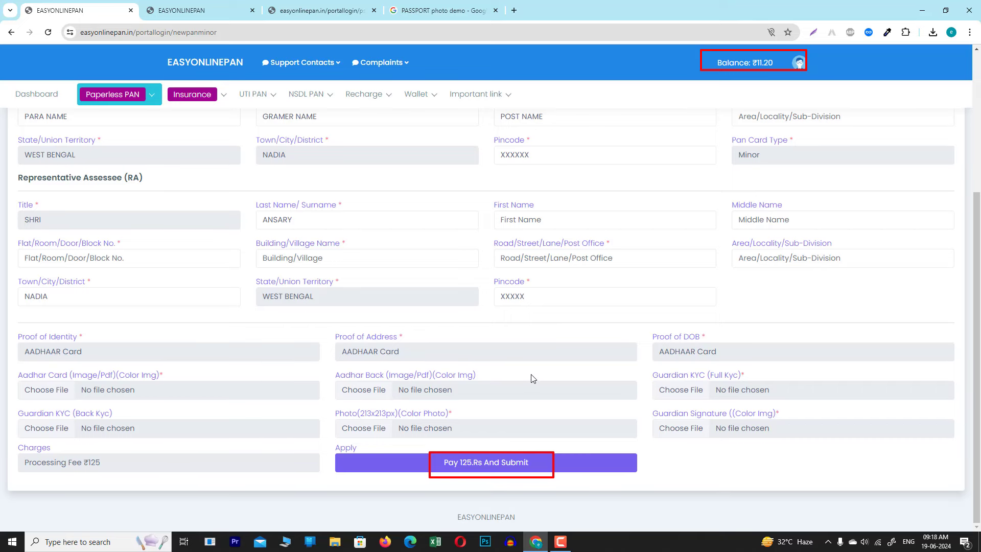
Scroll back up the minor PAN form toward the dashboard link.
scroll(532, 379, up, 4)
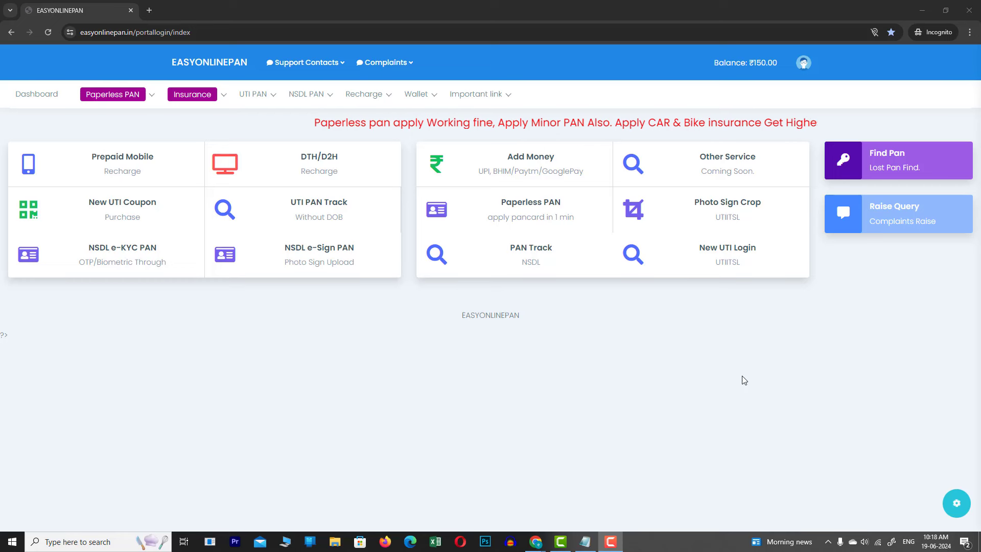
Open Paperless Pan History and highlight the ACK DETAILS of the two submitted applications.
click(93, 97)
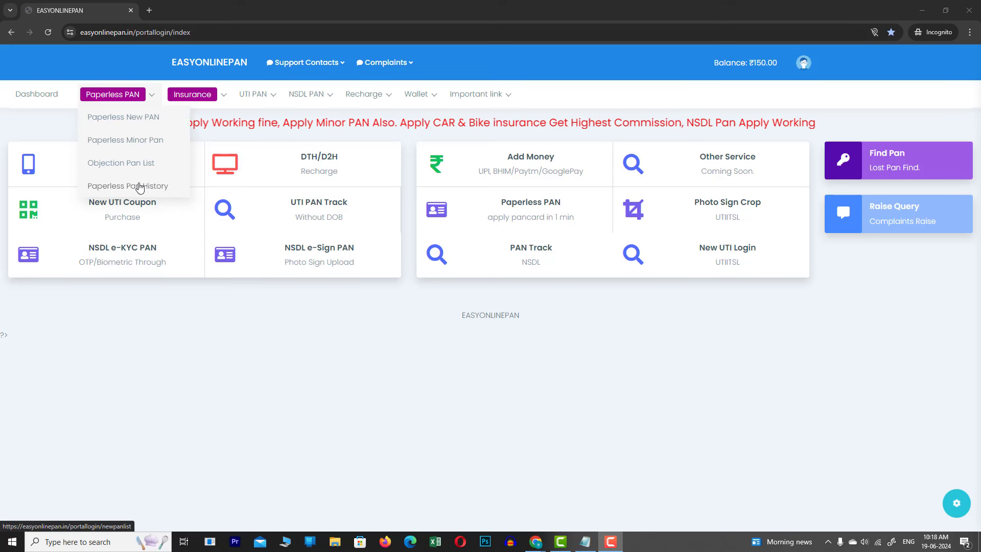
click(139, 186)
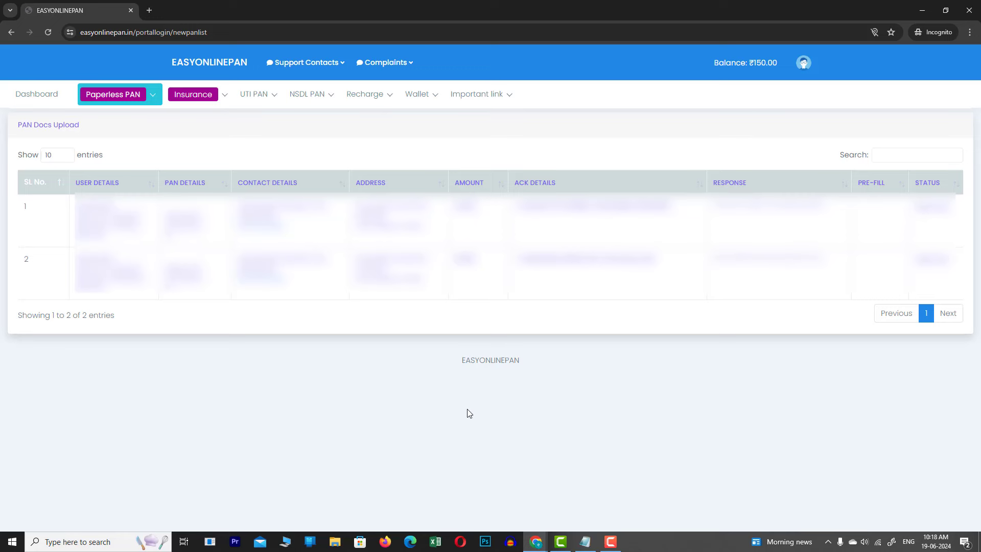
click(66, 169)
drag(821, 318, 975, 327)
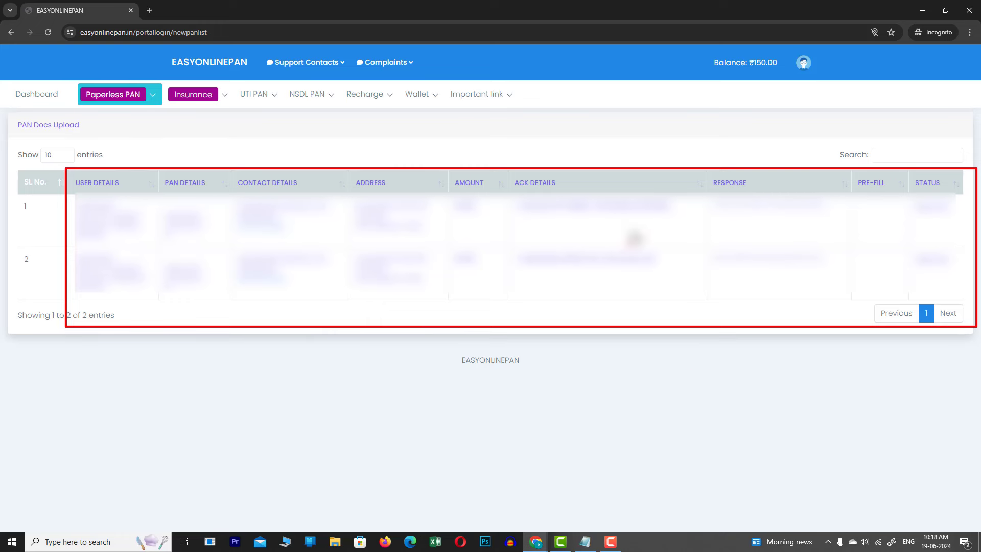
drag(509, 171, 584, 189)
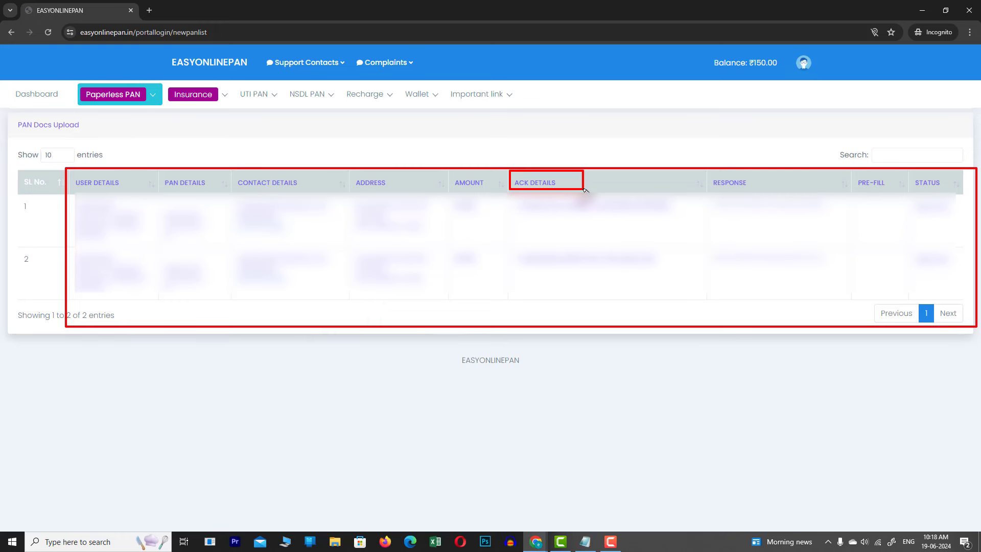
mouse_move(506, 188)
mouse_down()
mouse_move(636, 279)
mouse_move(709, 308)
mouse_up()
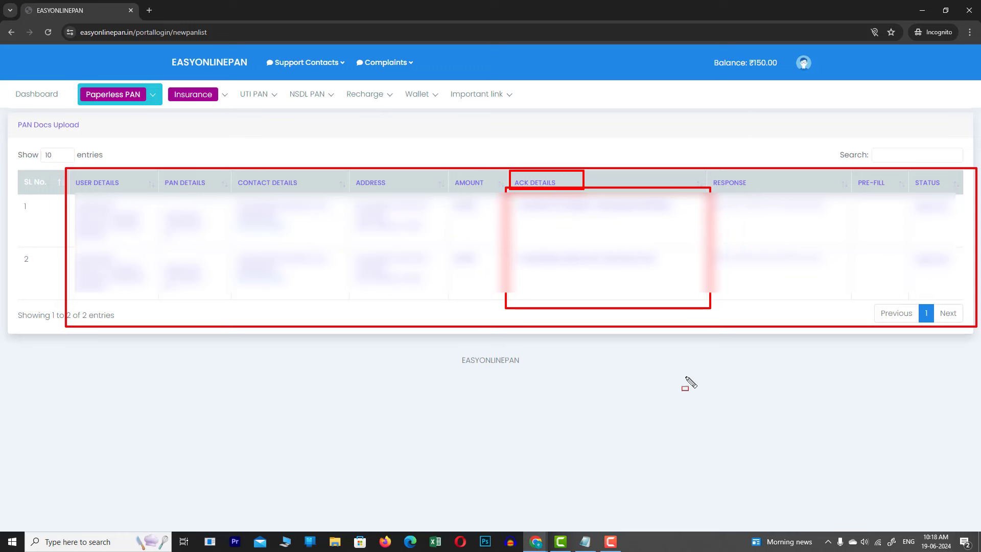
key(Escape)
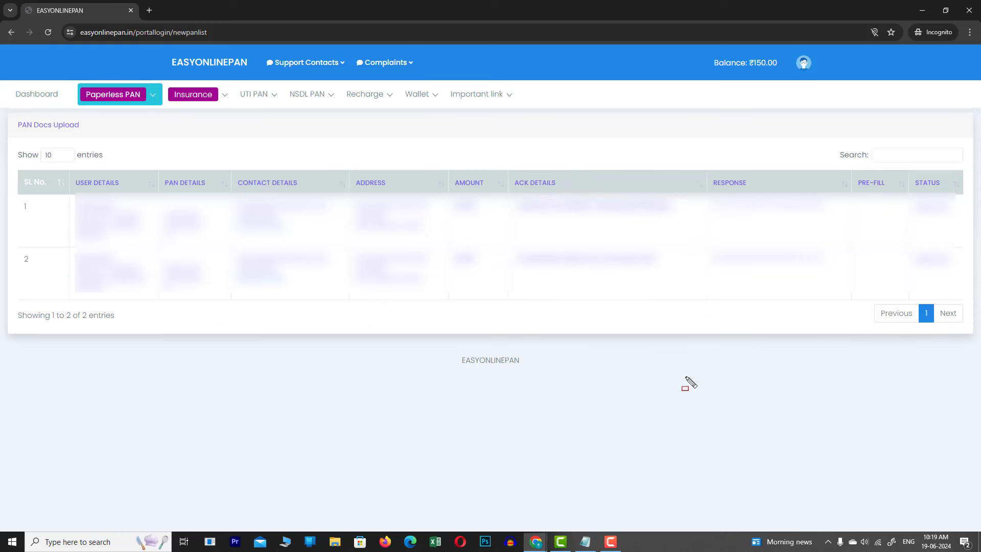